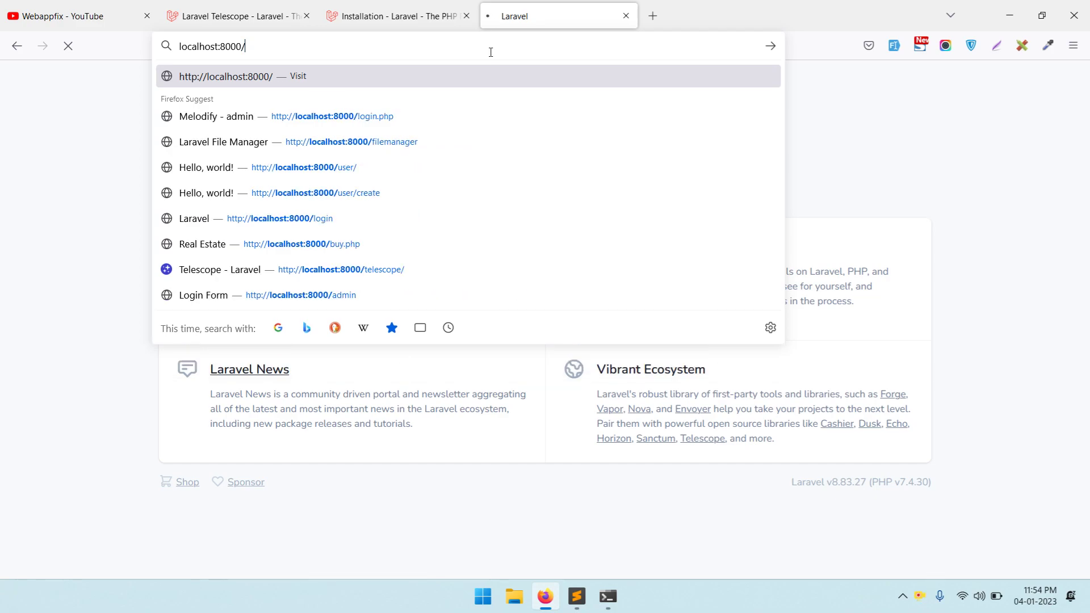
# - Correct the address to localhost:8000/telescope and load it
pyautogui.press('Left')
pyautogui.press('Delete')
pyautogui.press('Delete')
pyautogui.press('Return')
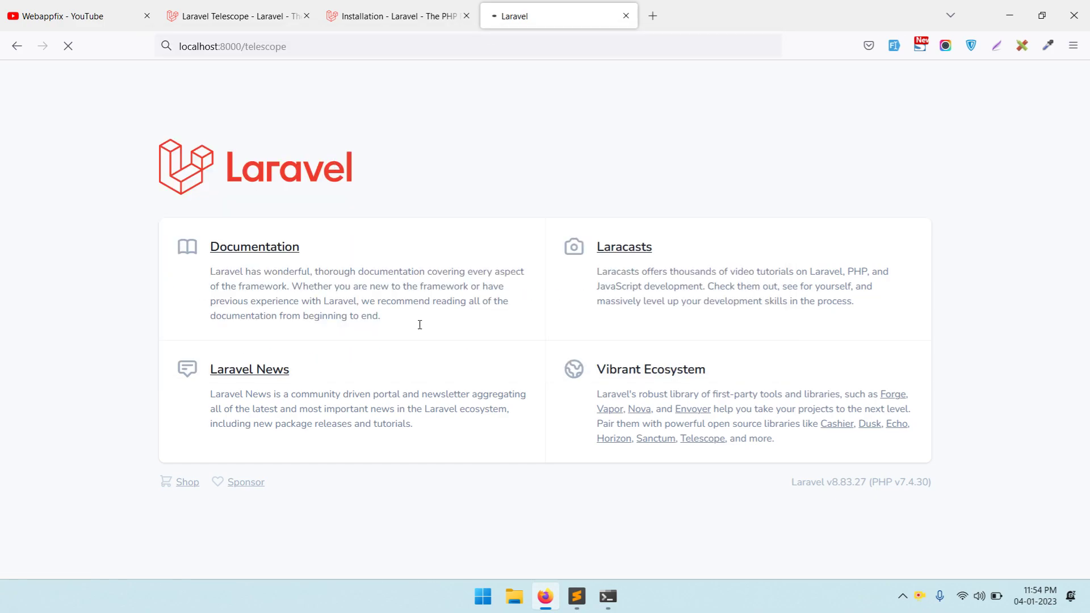
# - Start the Laravel development server with php artisan serve in PowerShell
pyautogui.click(609, 596)
pyautogui.write('pho p artisan serve')
pyautogui.press('Return')
# - Reload the Telescope dashboard and browse its Commands, Schedule and Requests pages
pyautogui.hotkey('alt', 'Tab')
pyautogui.press('F5')
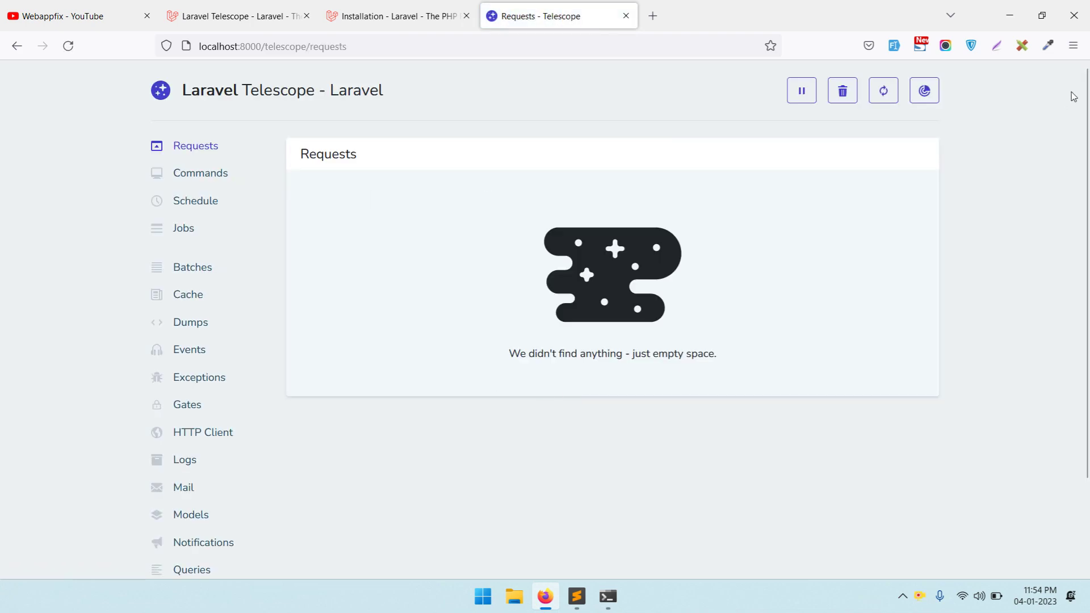
pyautogui.click(195, 182)
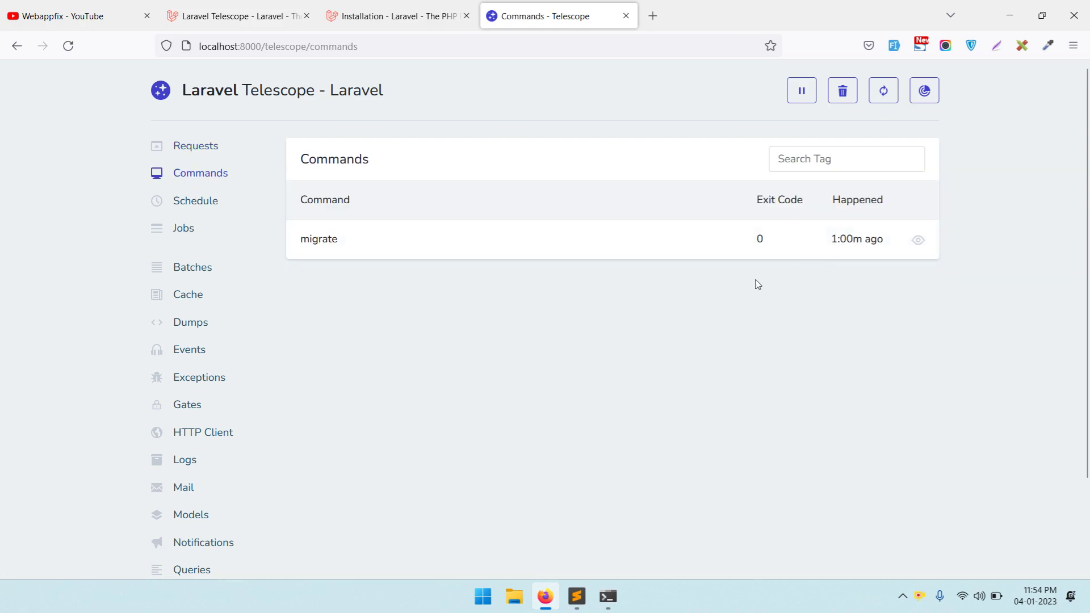
pyautogui.click(187, 201)
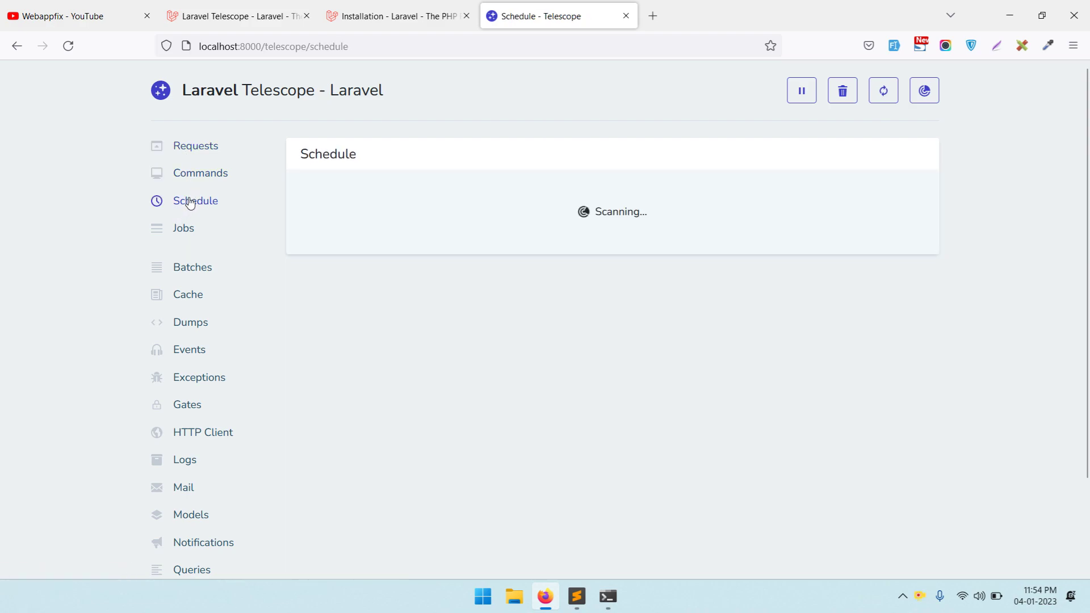
pyautogui.click(197, 151)
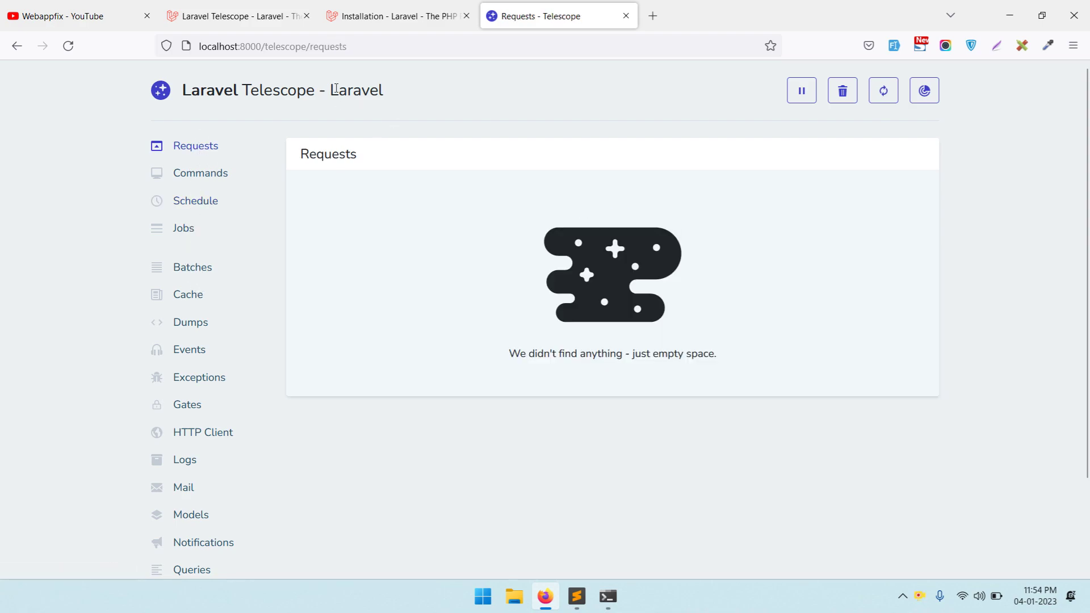
# - Load the app's home page at localhost:8000 in a new tab, then return to Telescope Requests
pyautogui.click(365, 46)
pyautogui.hotkey('ctrl', 'c')
pyautogui.click(653, 15)
pyautogui.hotkey('ctrl', 'v')
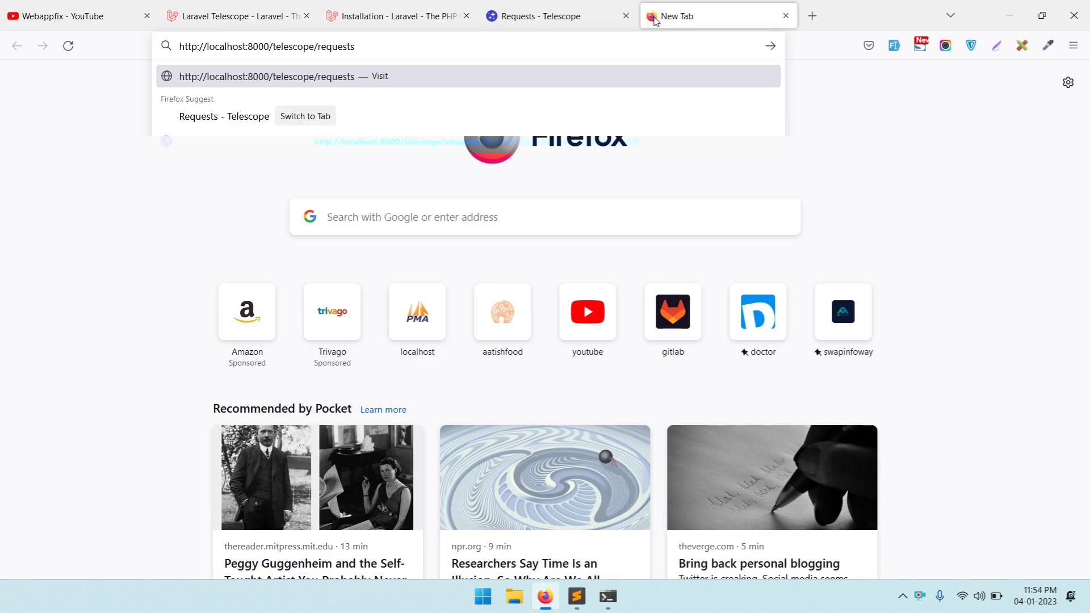
pyautogui.hotkey('ctrl', 'shift', 'Left')
pyautogui.hotkey('ctrl', 'shift', 'Left')
pyautogui.press('BackSpace')
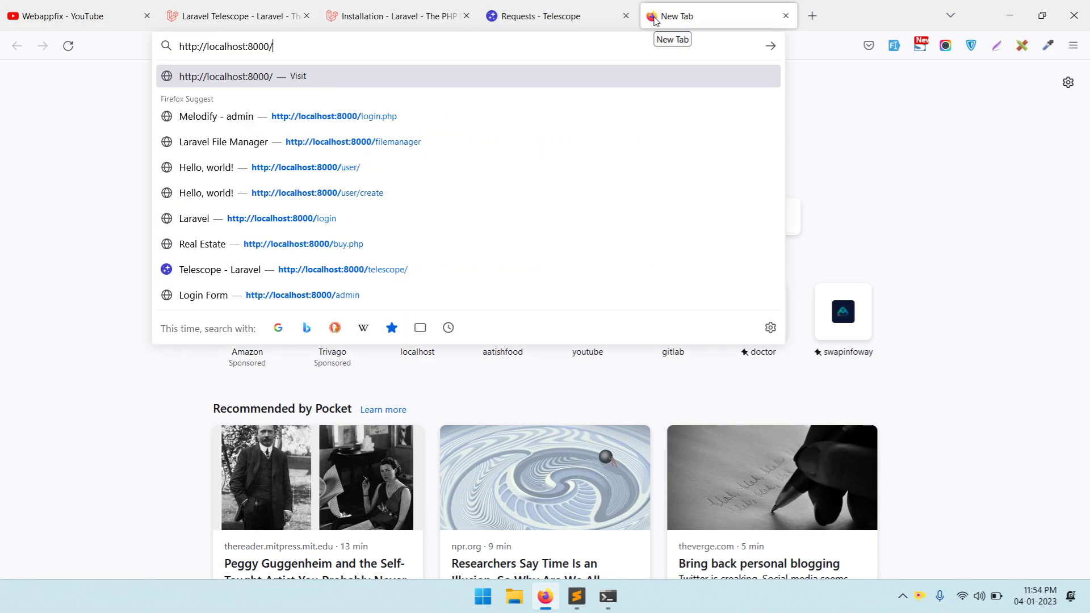
pyautogui.press('Return')
pyautogui.click(517, 17)
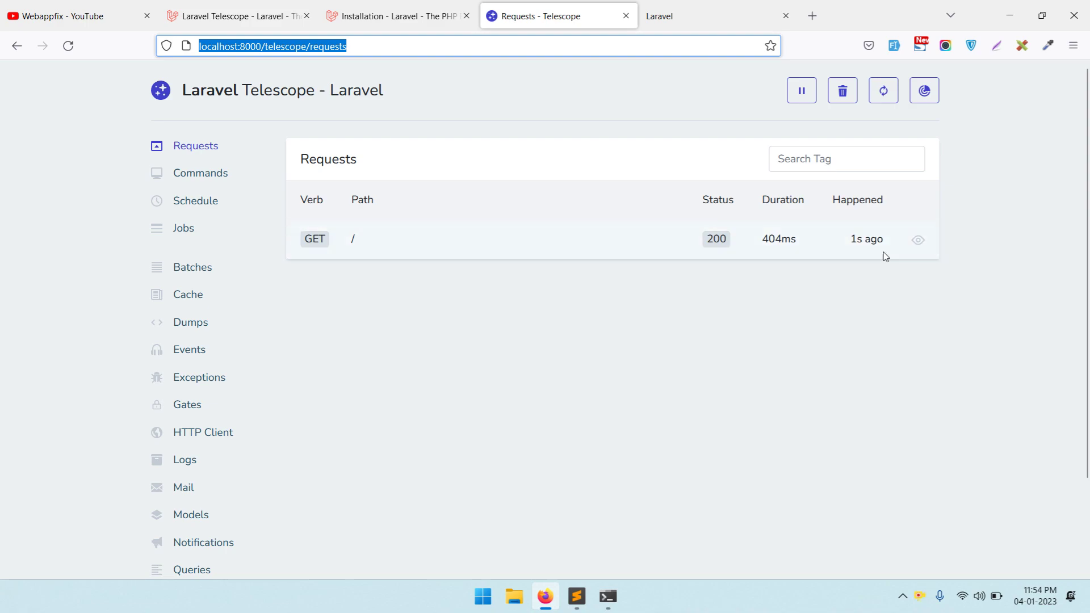
# - Inspect the GET / request's Headers, Session and Response tabs and its welcome view
pyautogui.click(919, 241)
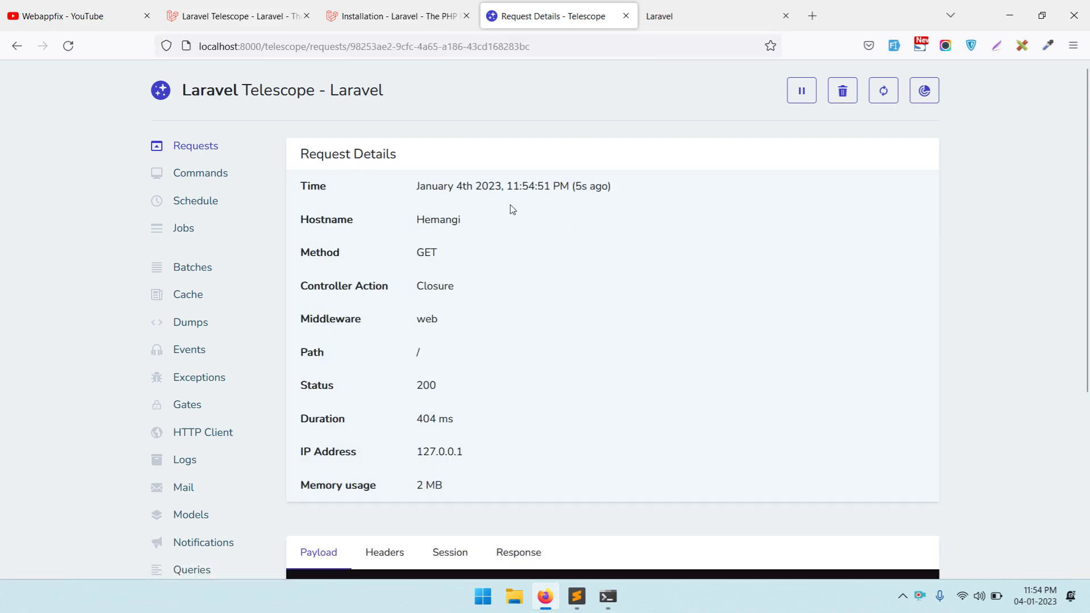
pyautogui.moveTo(396, 183); pyautogui.dragTo(511, 226)
pyautogui.click(510, 258)
pyautogui.scroll(-3, 441, 208)
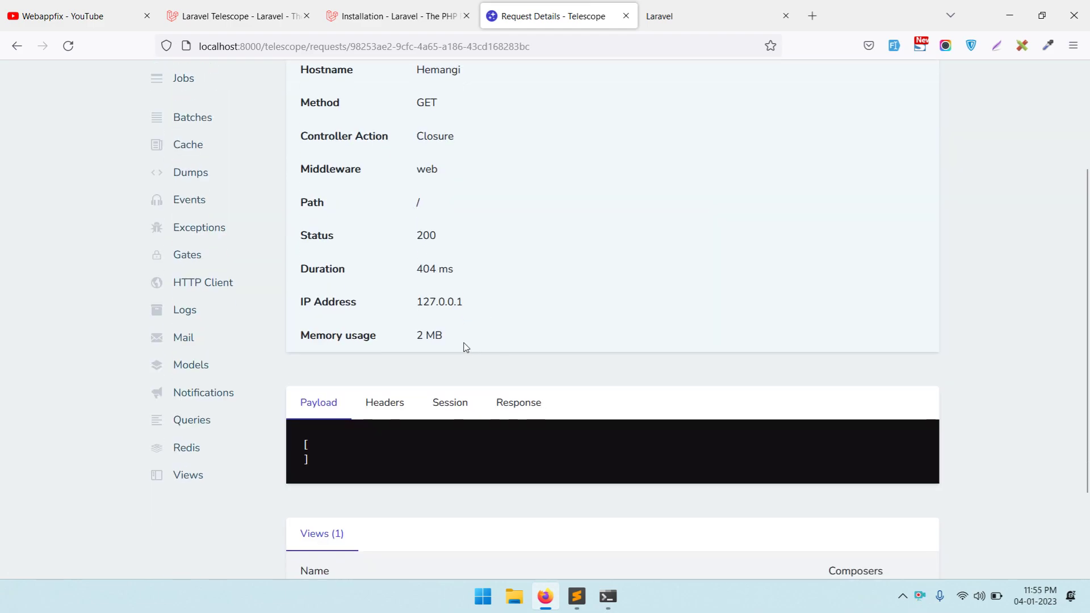
pyautogui.scroll(-2, 432, 255)
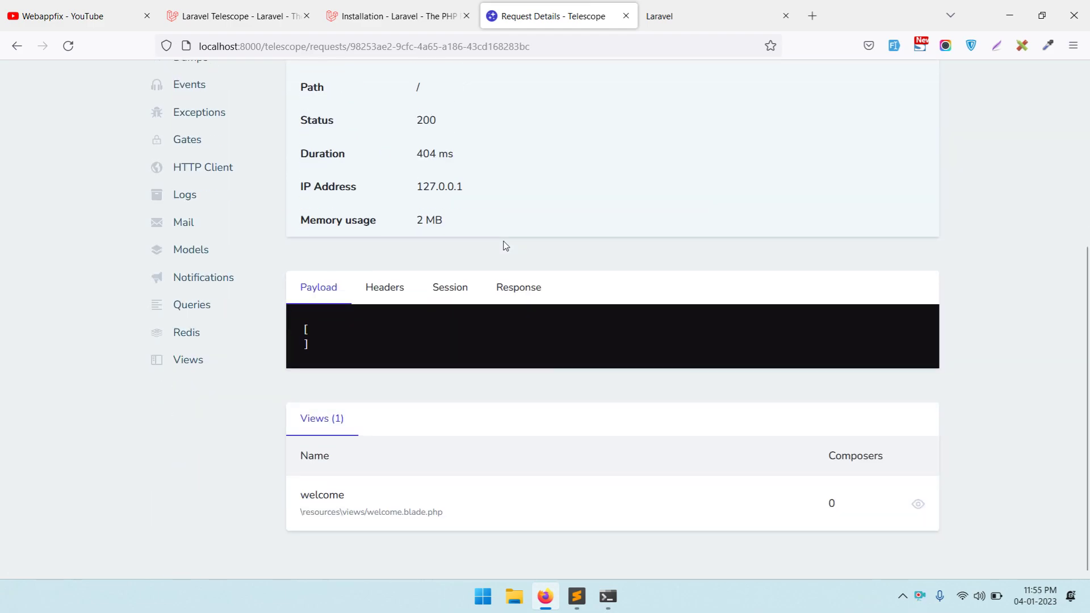
pyautogui.click(407, 297)
pyautogui.click(455, 295)
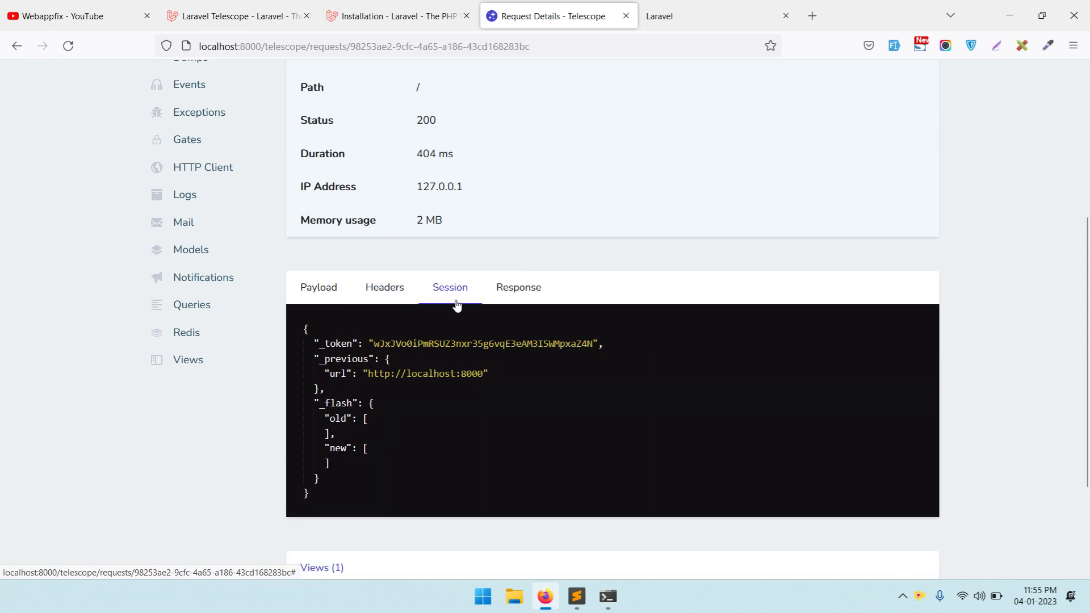
pyautogui.click(532, 291)
pyautogui.scroll(-1, 560, 311)
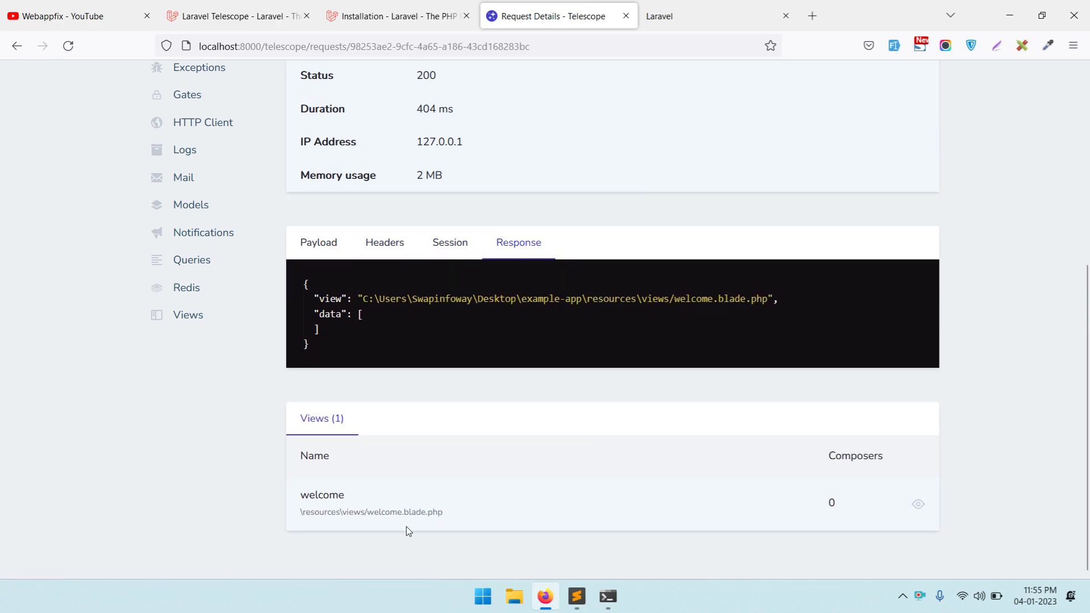
pyautogui.click(918, 503)
pyautogui.scroll(3, 570, 312)
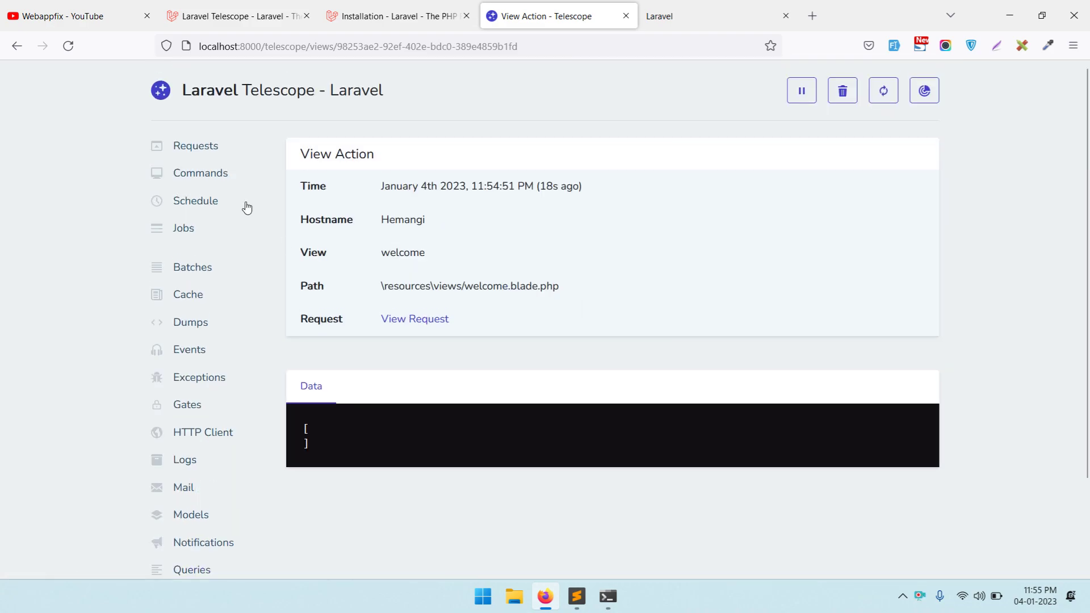
# - Review the migrate command's 31 queries and options, then view the Schedule page
pyautogui.click(196, 173)
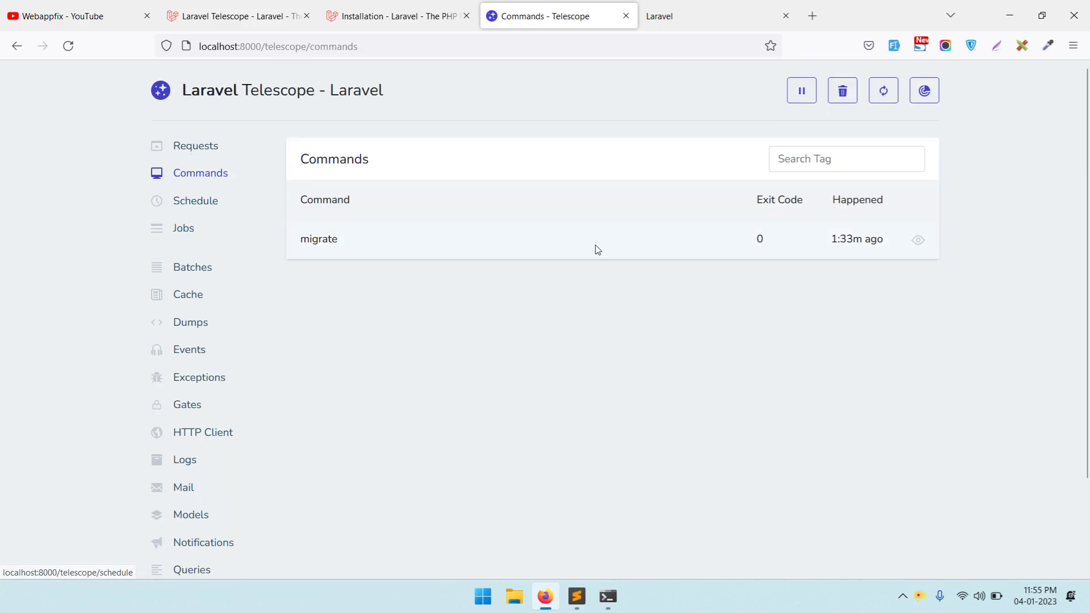
pyautogui.click(918, 240)
pyautogui.scroll(-7, 908, 242)
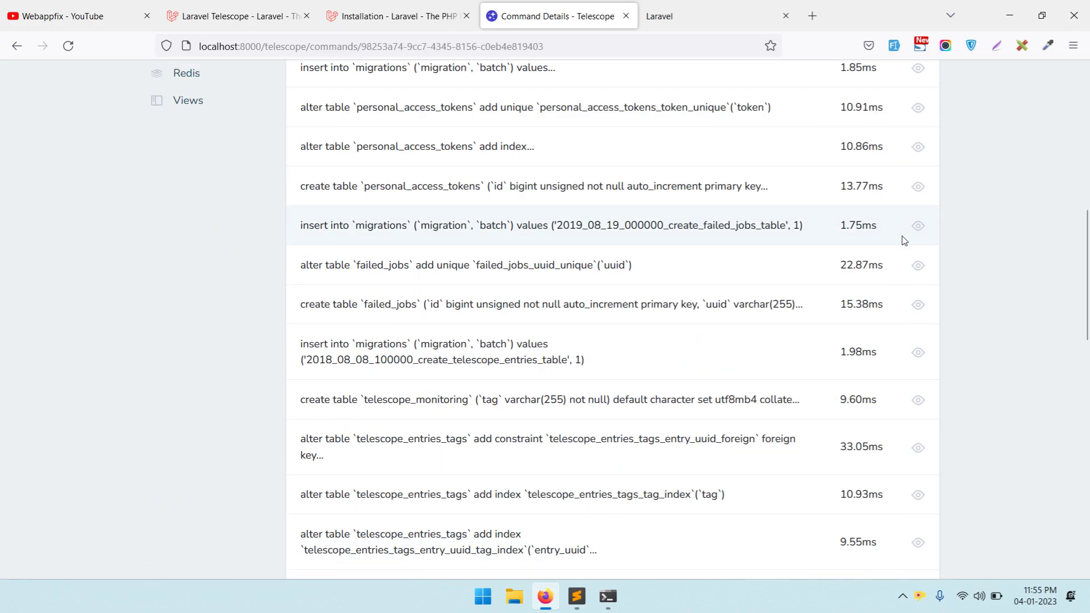
pyautogui.scroll(-5, 572, 234)
pyautogui.scroll(-3, 573, 234)
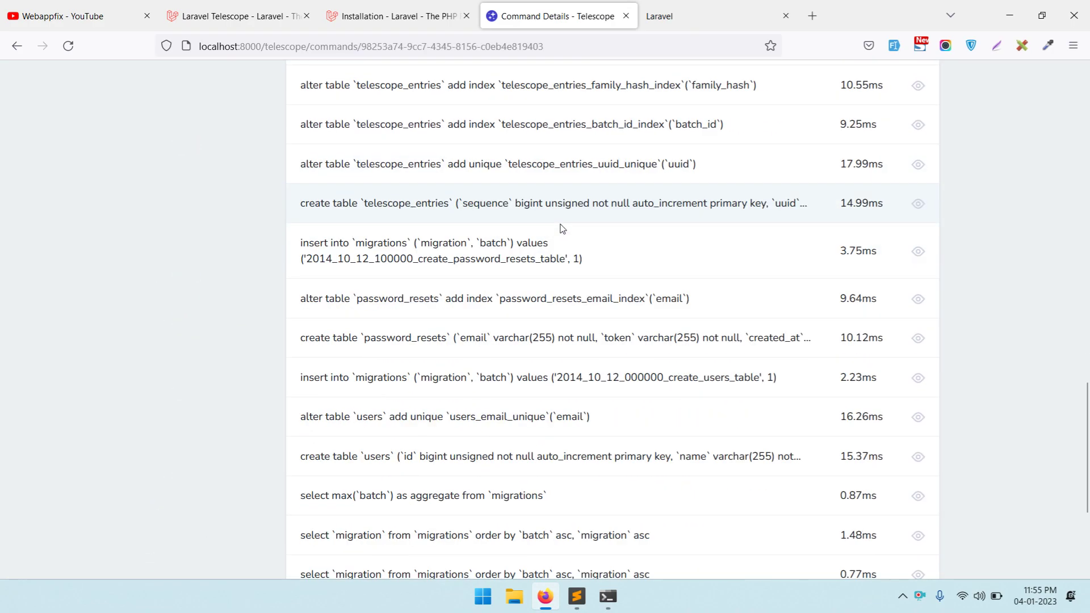
pyautogui.scroll(12, 561, 228)
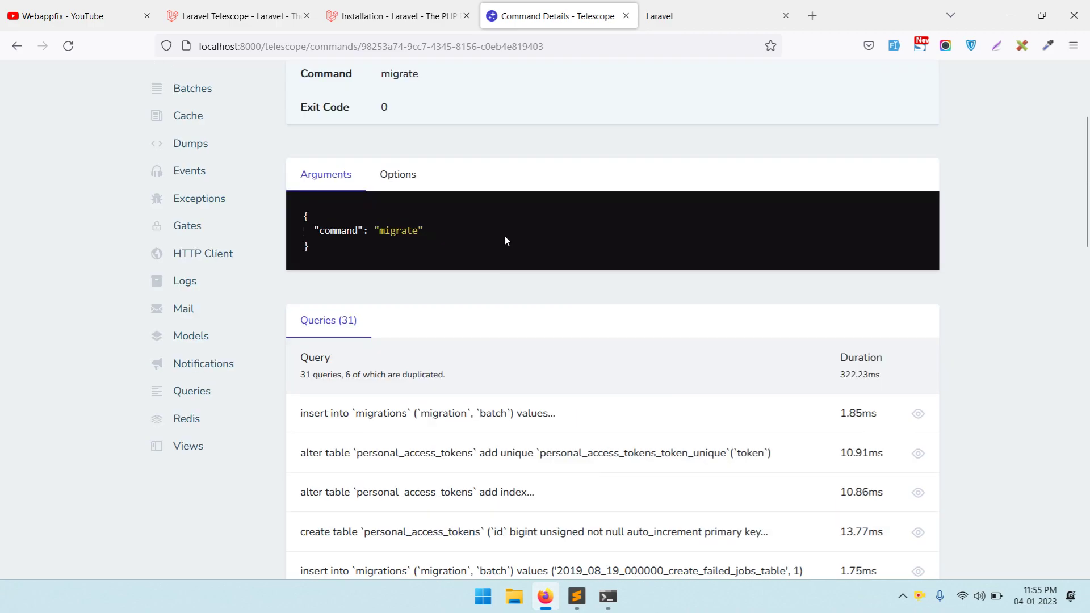
pyautogui.click(398, 175)
pyautogui.scroll(3, 239, 165)
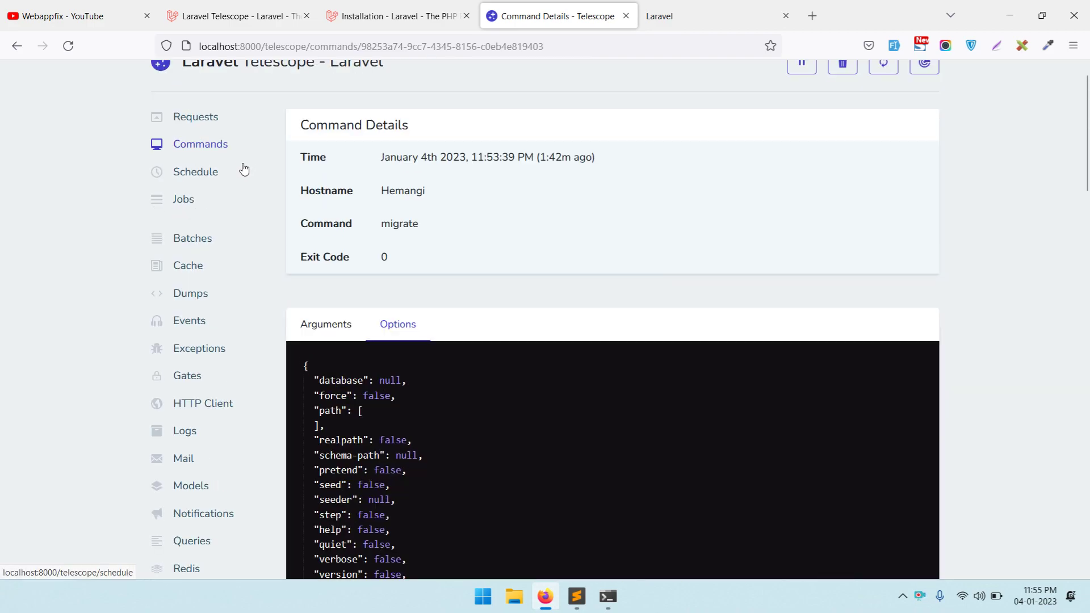
pyautogui.click(188, 172)
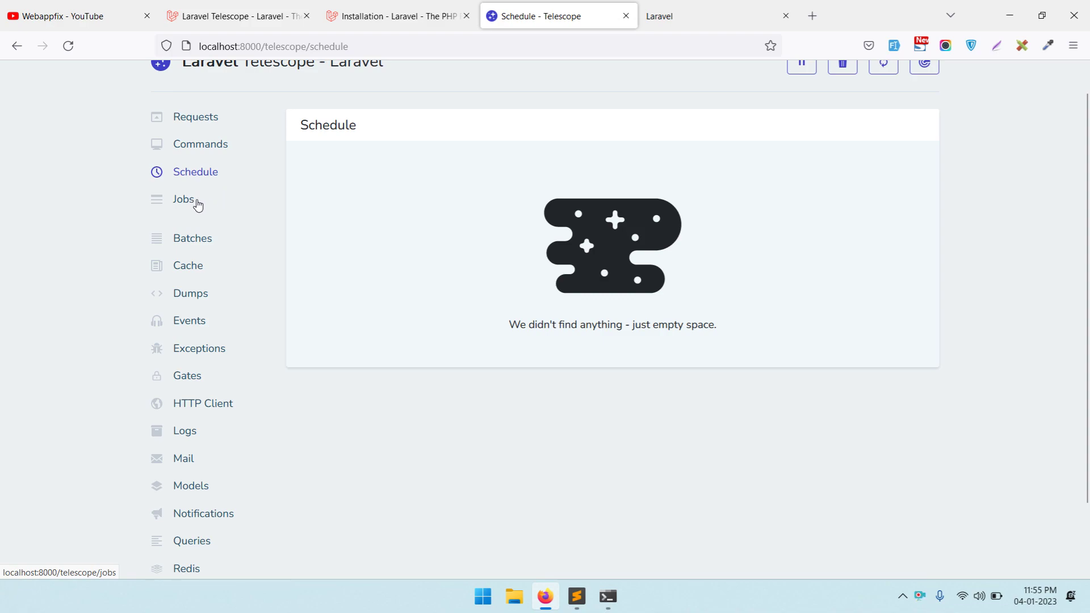
# - Browse the Jobs, Batches, Cache, Dumps, Events, Exceptions and Gates pages
pyautogui.click(197, 204)
pyautogui.click(194, 247)
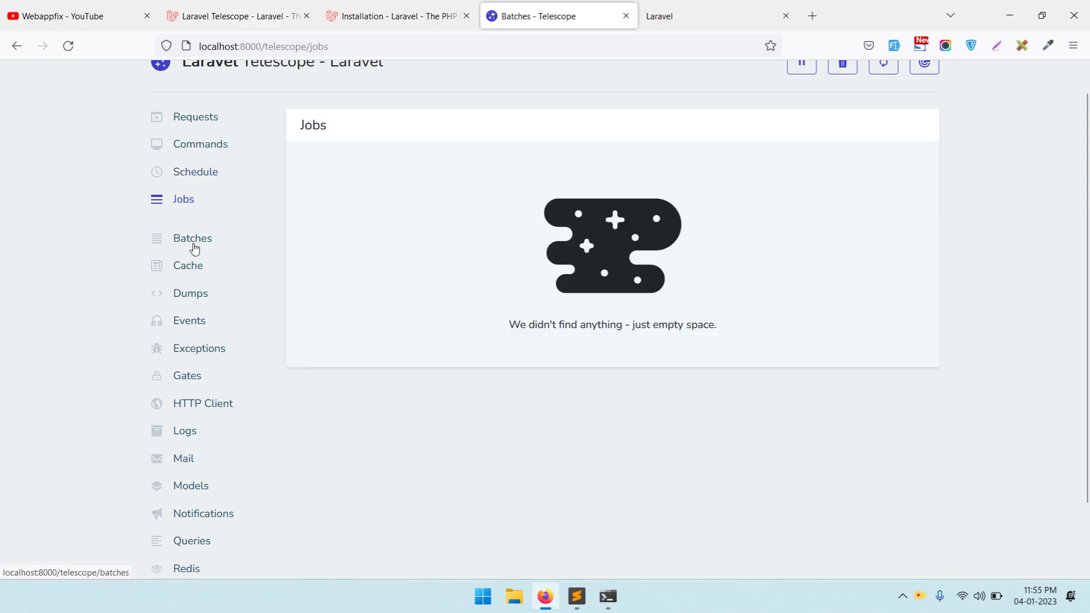
pyautogui.click(193, 267)
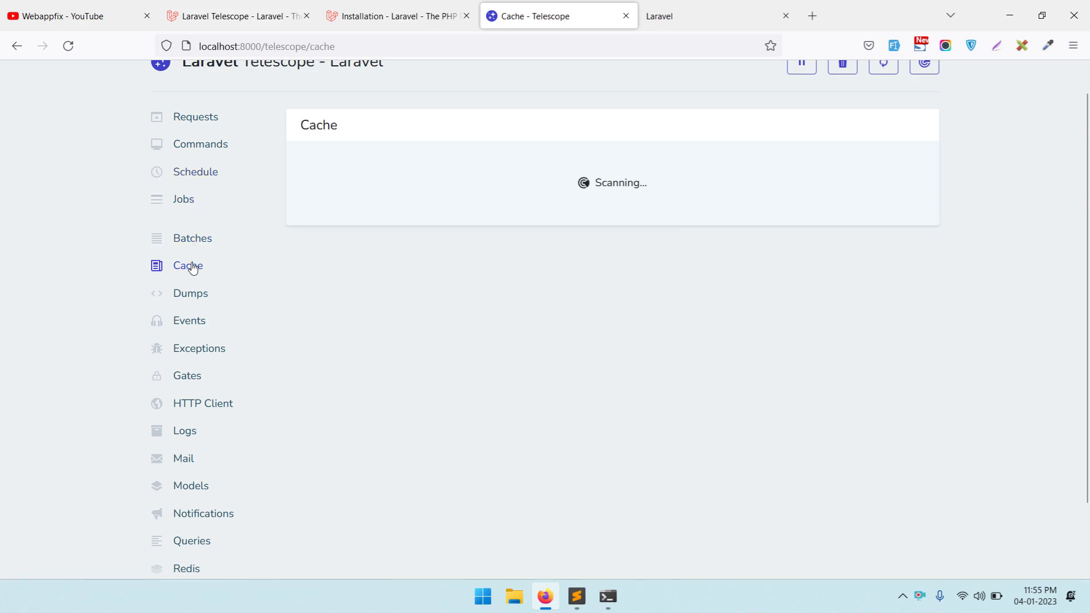
pyautogui.click(193, 294)
pyautogui.click(194, 330)
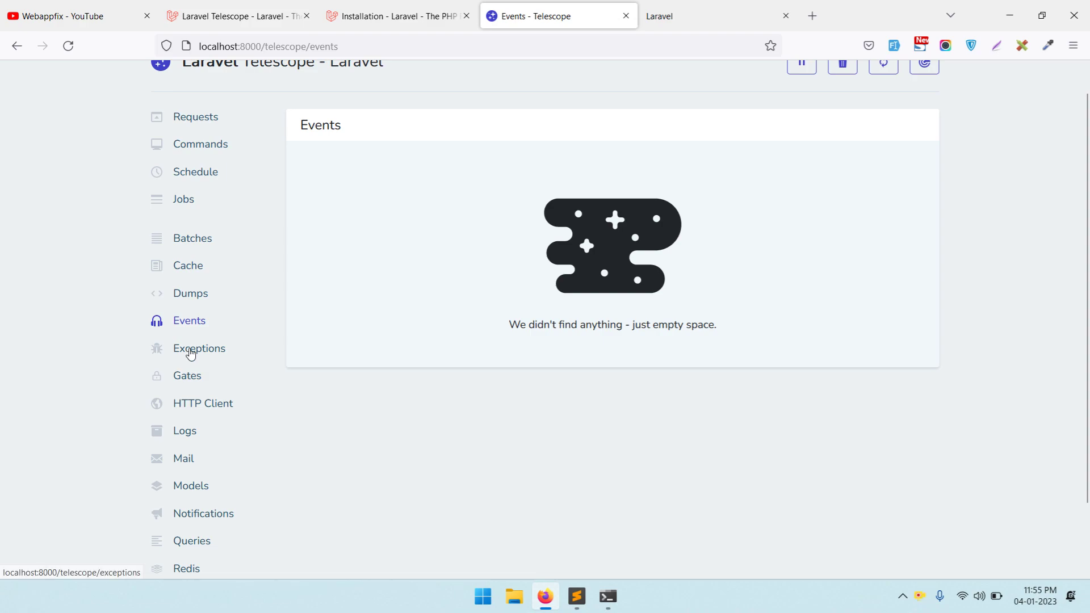
pyautogui.click(191, 352)
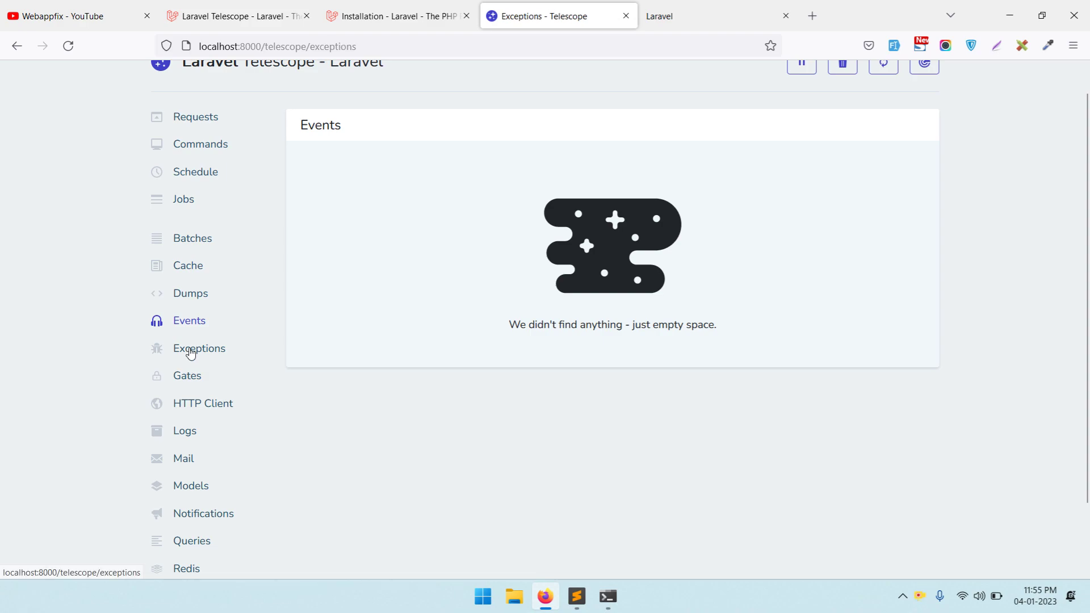
pyautogui.click(194, 380)
# - Browse the HTTP Client, Logs, Mail, Models, Notifications, Queries and Redis pages
pyautogui.scroll(-2, 212, 329)
pyautogui.click(212, 328)
pyautogui.click(172, 361)
pyautogui.click(187, 382)
pyautogui.click(194, 411)
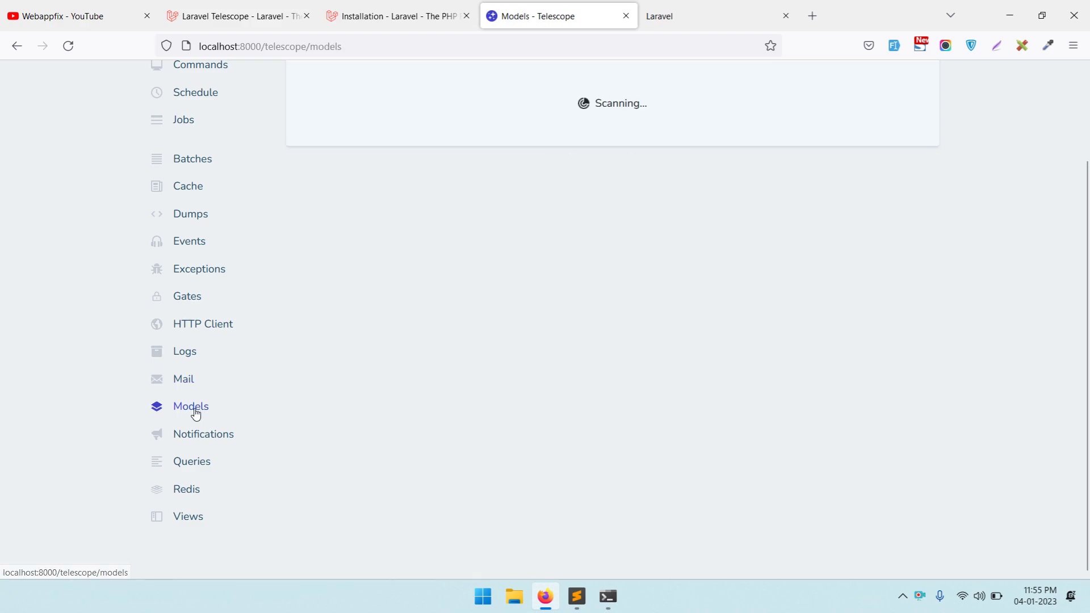
pyautogui.click(193, 440)
pyautogui.click(199, 471)
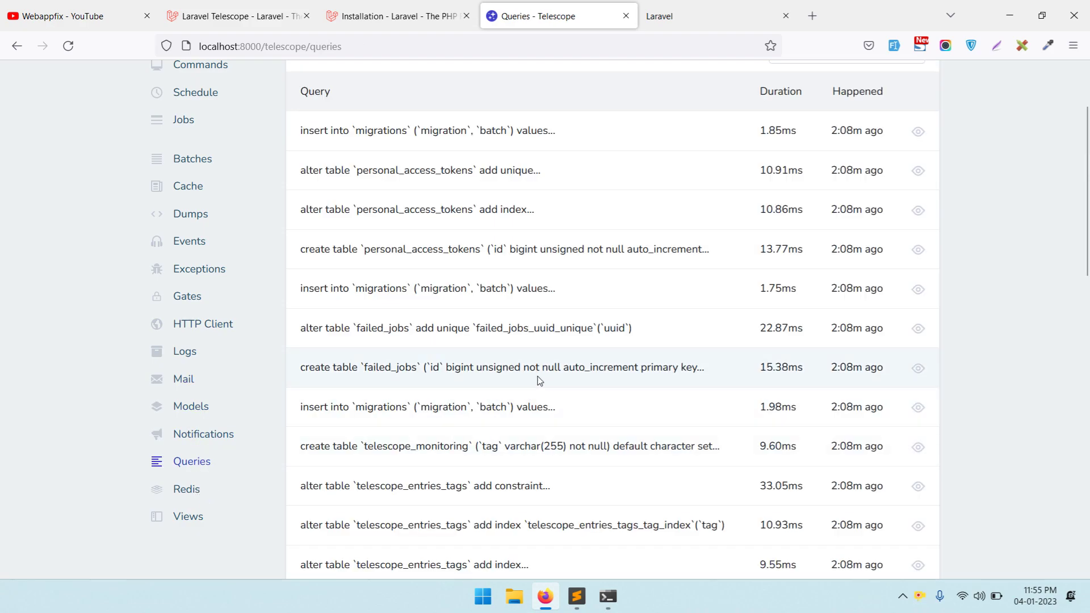
pyautogui.click(183, 484)
pyautogui.click(192, 518)
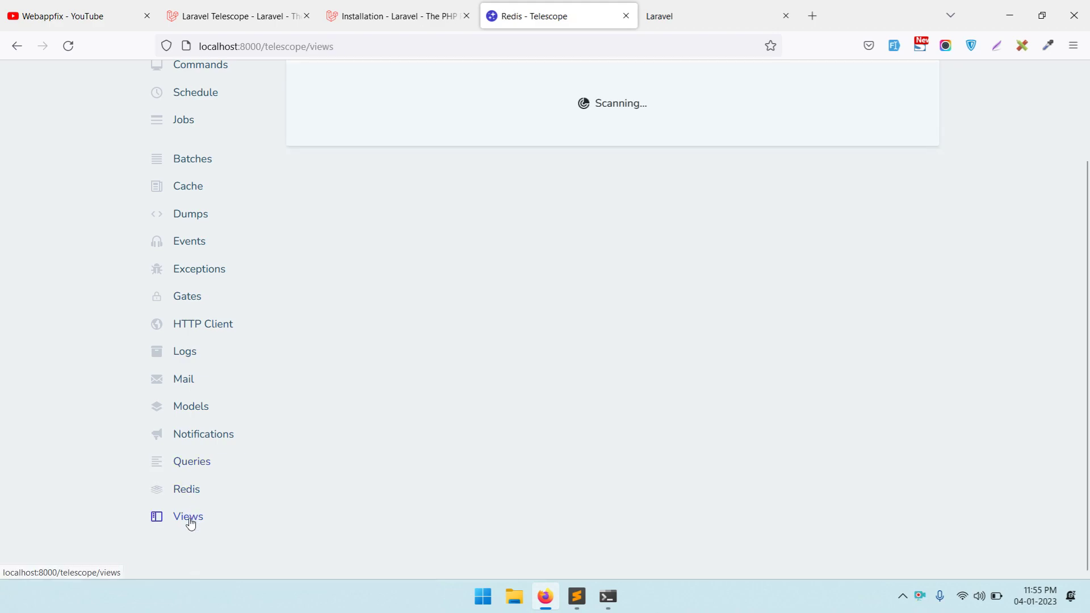
# - Return to the Requests list, then switch to the Telescope documentation tab
pyautogui.scroll(2, 173, 285)
pyautogui.click(188, 148)
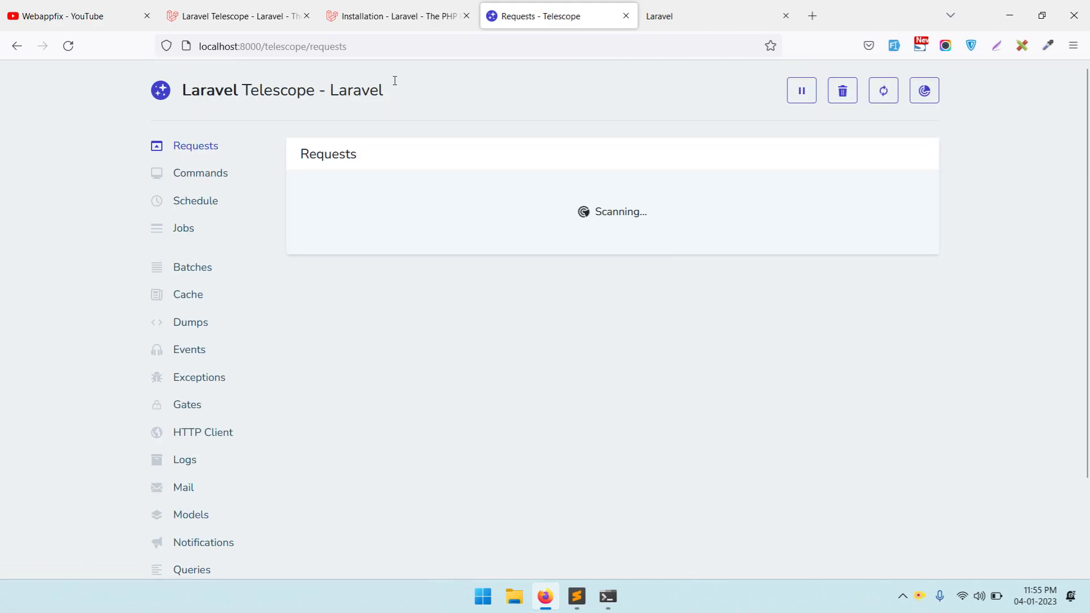
pyautogui.click(361, 12)
pyautogui.click(240, 15)
pyautogui.scroll(20, 358, 66)
# - Search 'laravel default authentication' and select the composer require laravel/ui command in the Authentication docs
pyautogui.hotkey('ctrl', 'l')
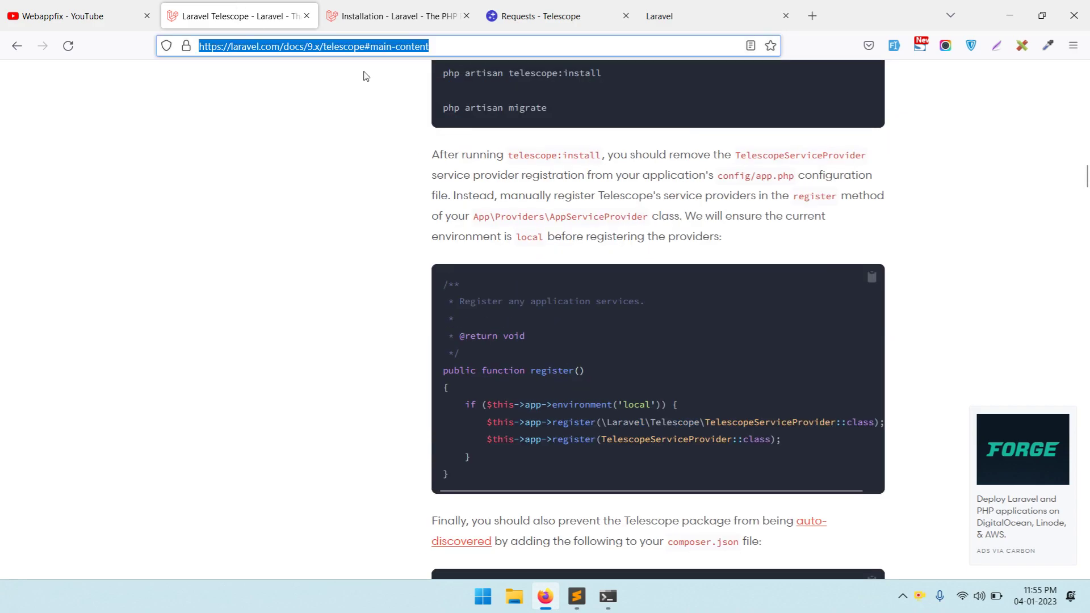
pyautogui.write('laravel default ')
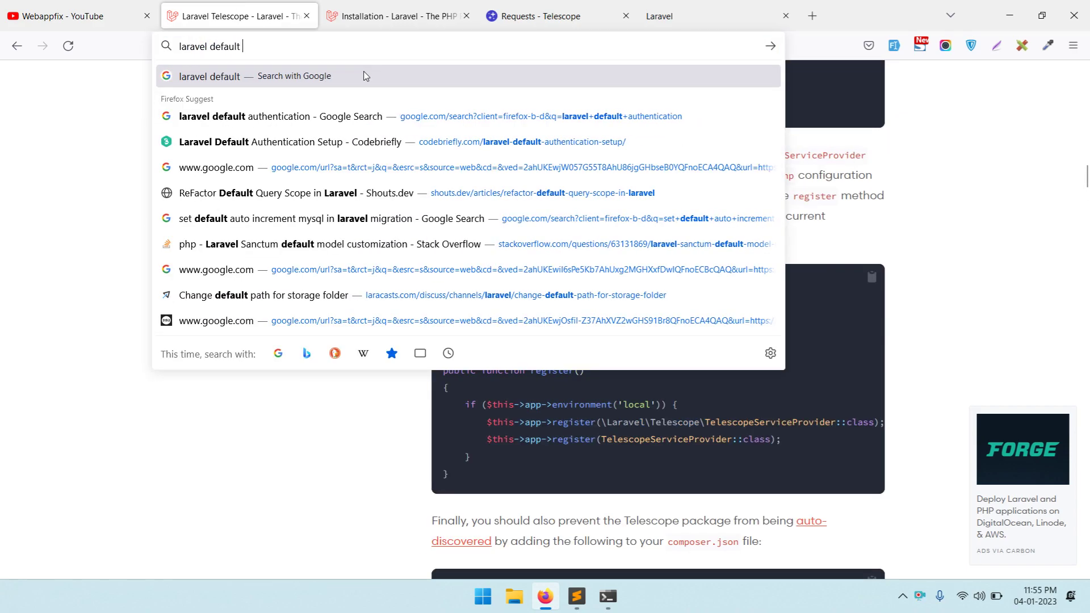
pyautogui.write('authenti')
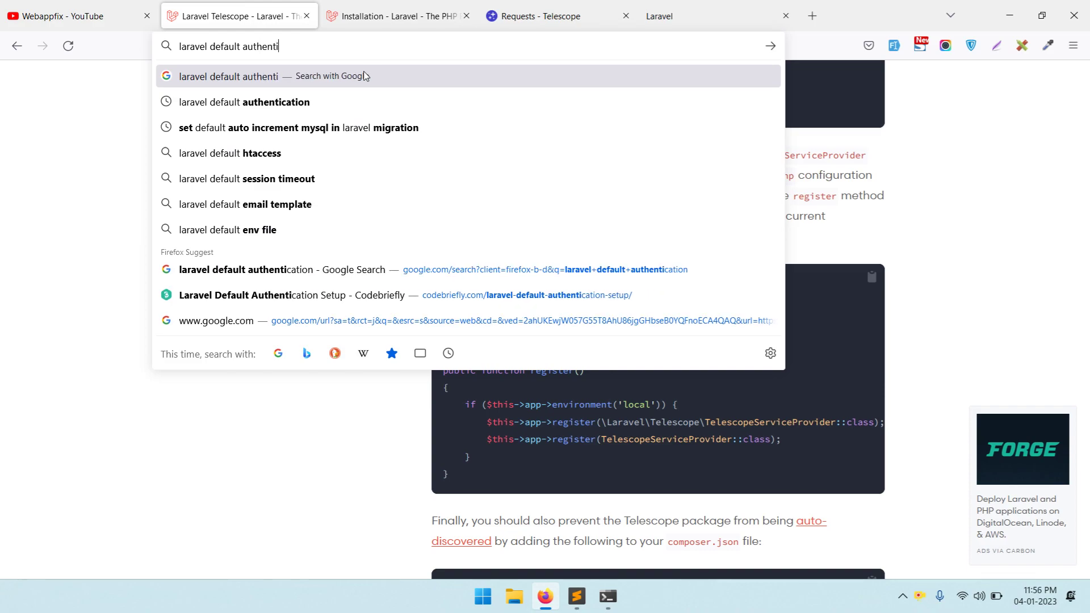
pyautogui.write('cation')
pyautogui.press('Return')
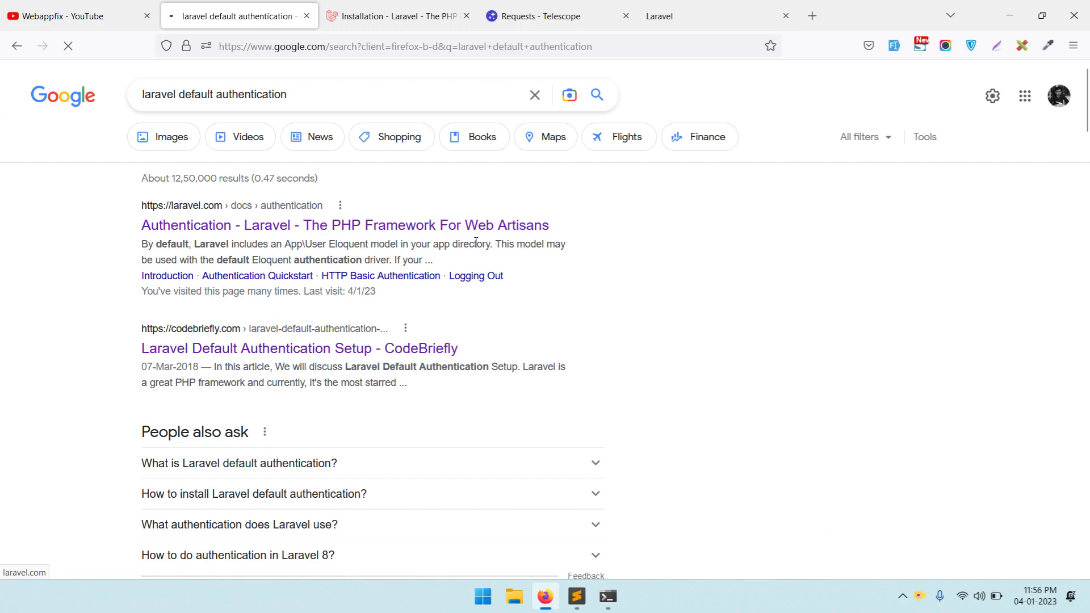
pyautogui.scroll(-10, 674, 284)
pyautogui.scroll(-15, 674, 276)
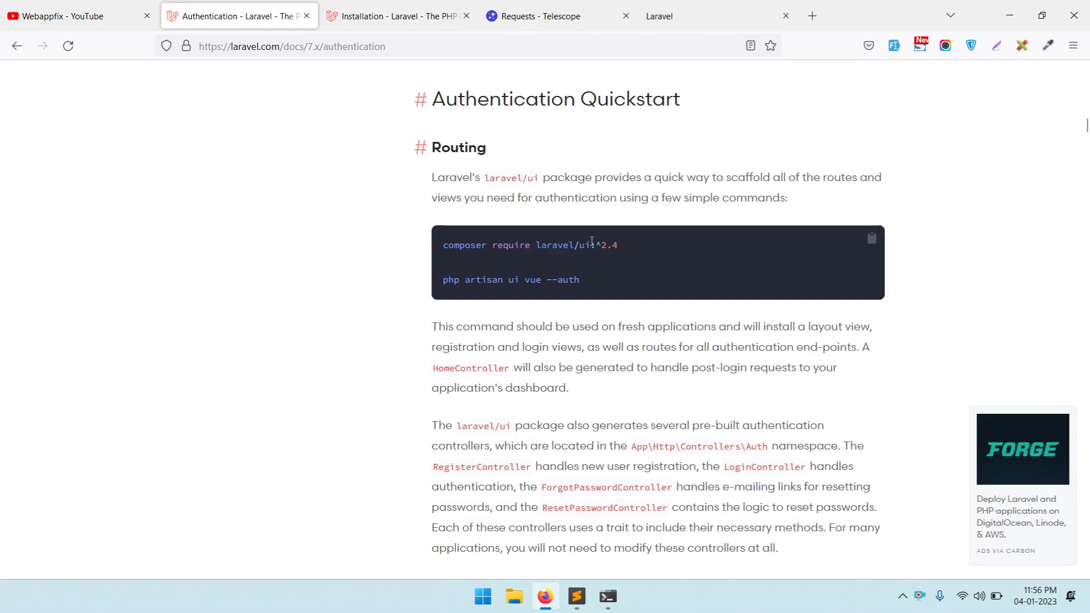
pyautogui.moveTo(593, 242); pyautogui.dragTo(401, 241)
pyautogui.click(608, 598)
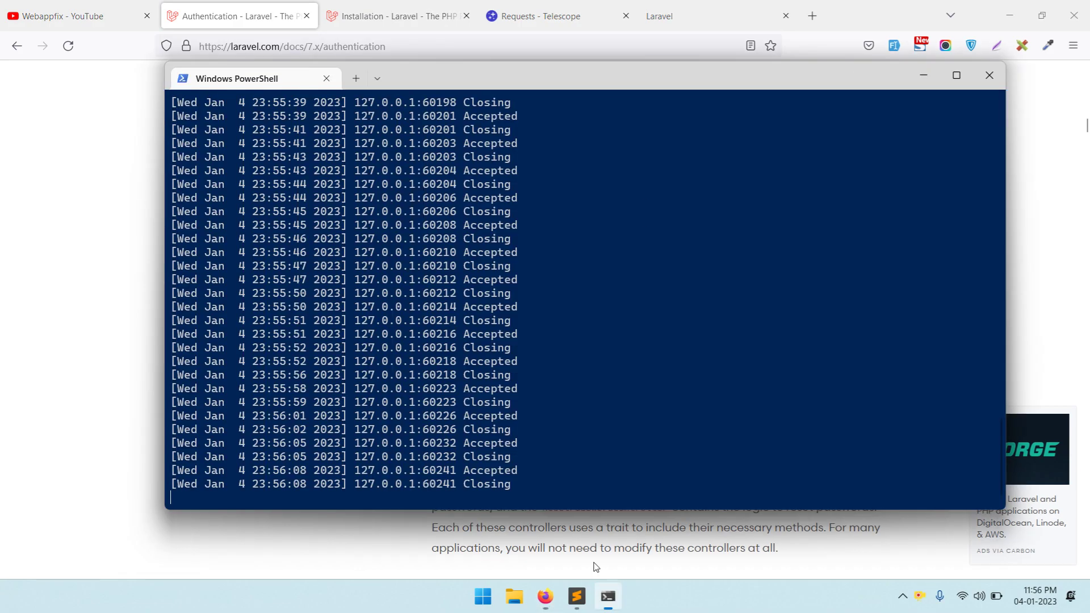
# - Stop the development server and run composer require laravel/ui
pyautogui.hotkey('ctrl', 'c')
pyautogui.hotkey('ctrl', 'c')
pyautogui.hotkey('ctrl', 'c')
pyautogui.hotkey('ctrl', 'v')
pyautogui.press('Return')
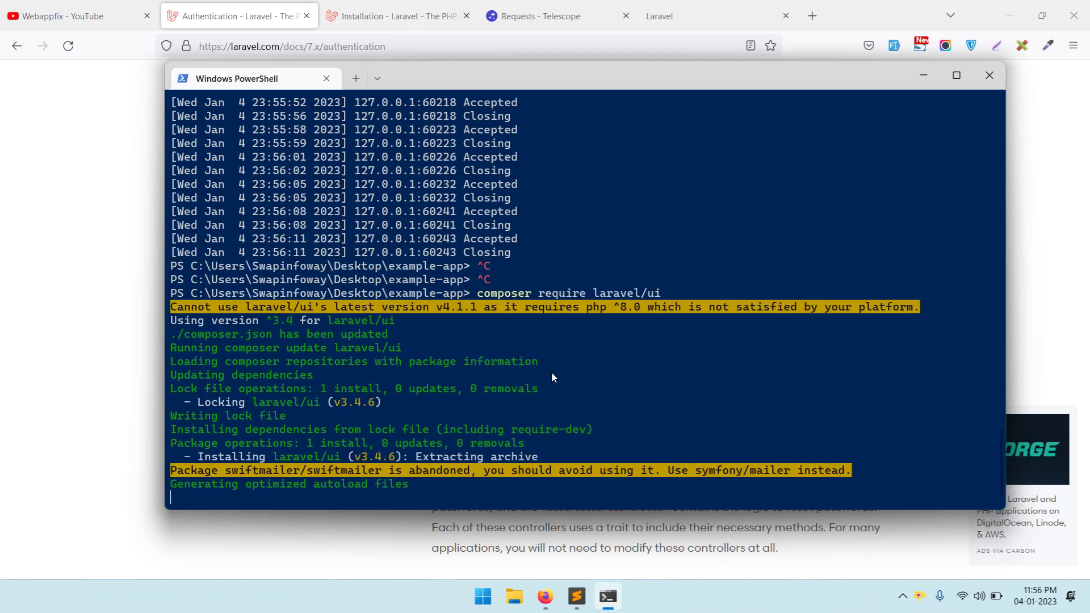
# - Take php artisan ui vue --auth from the docs and run it in PowerShell
pyautogui.hotkey('alt', 'Tab')
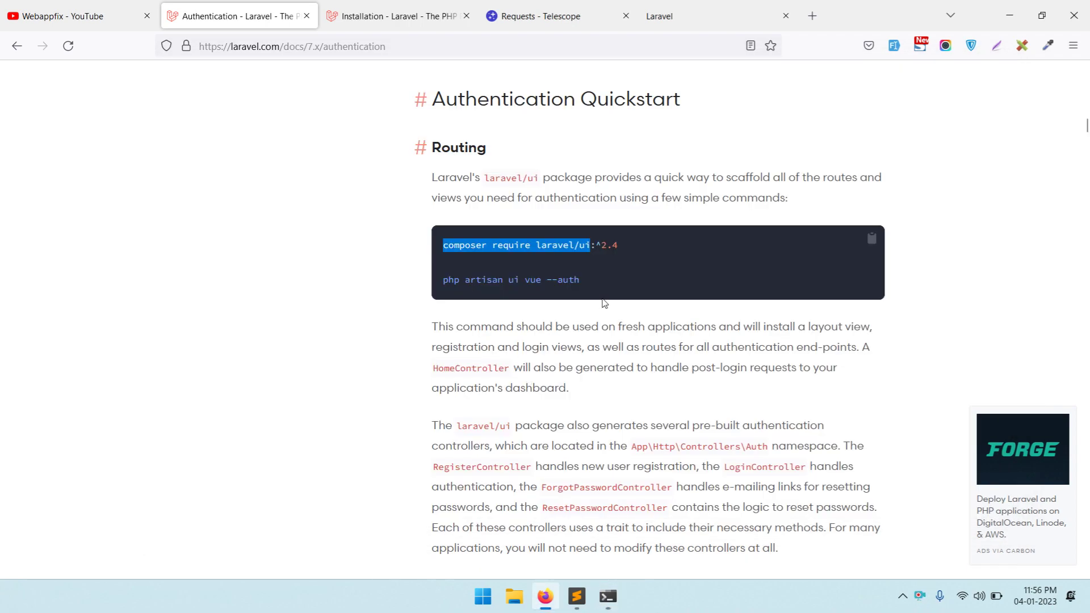
pyautogui.click(592, 278)
pyautogui.tripleClick(592, 277)
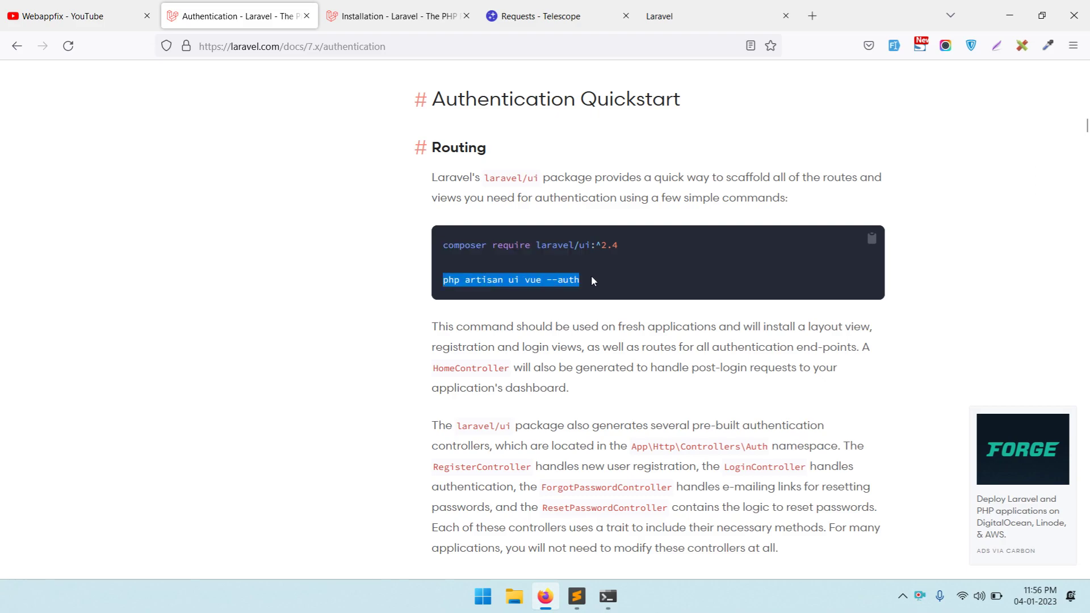
pyautogui.hotkey('alt', 'Tab')
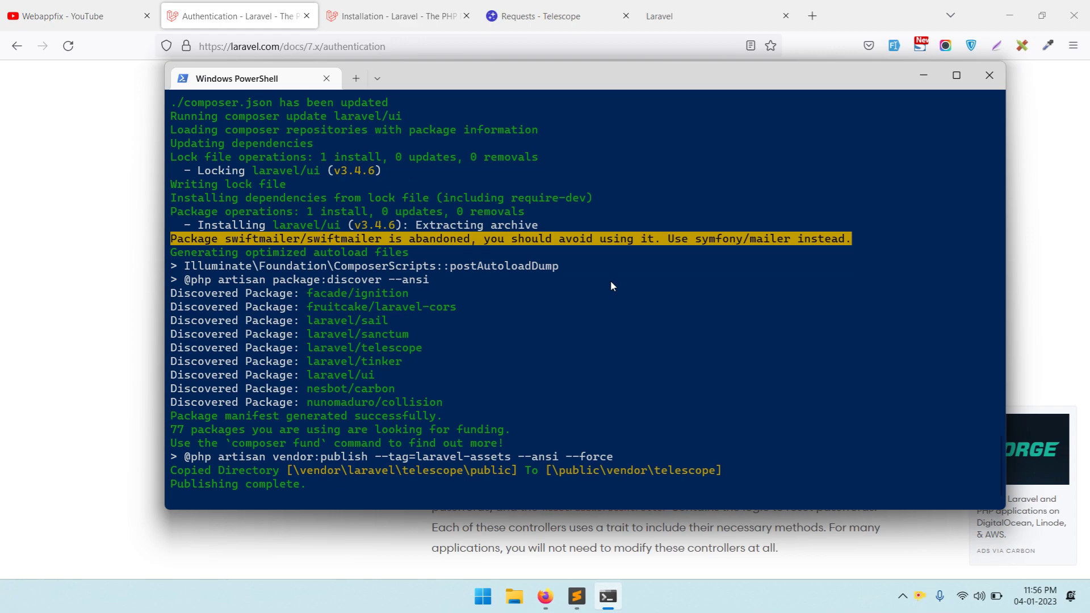
pyautogui.write('php artisan ui vue --auth')
pyautogui.press('Return')
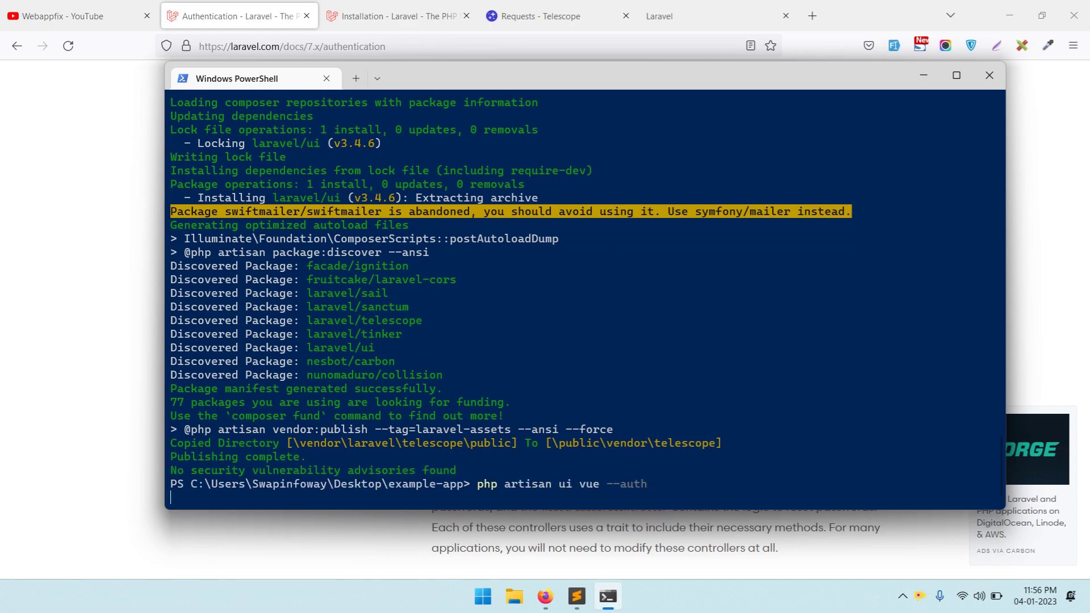
# - Run npm install in example-app to add the project's npm packages
pyautogui.write('npm install')
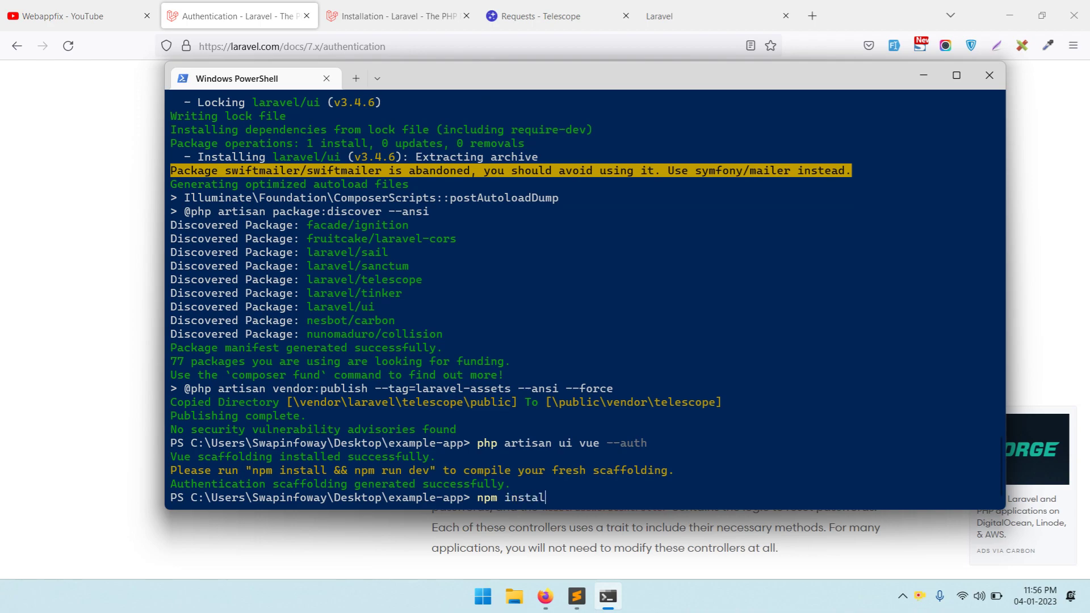
pyautogui.press('Return')
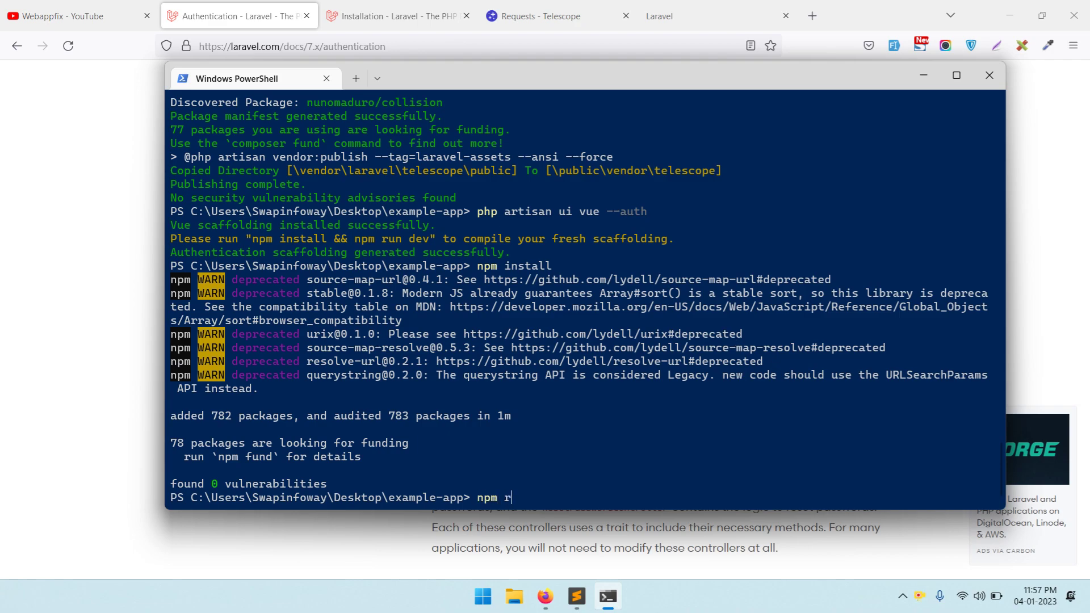
# - Run npm run dev, rerun it after Mix adds dependencies, and type php artisan serve
pyautogui.press('Return')
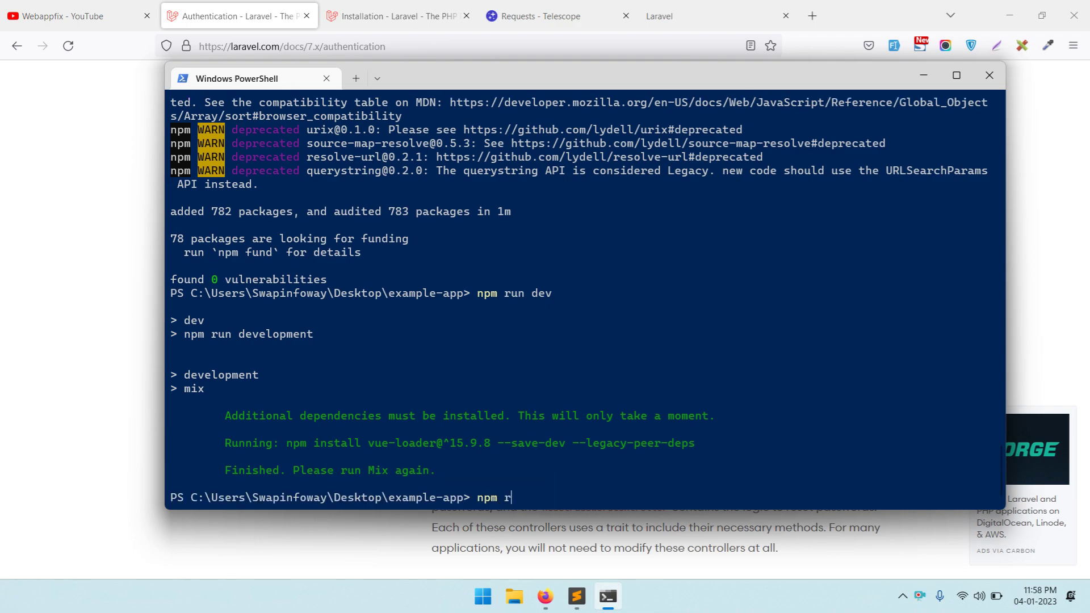
pyautogui.write('ev')
pyautogui.press('Return')
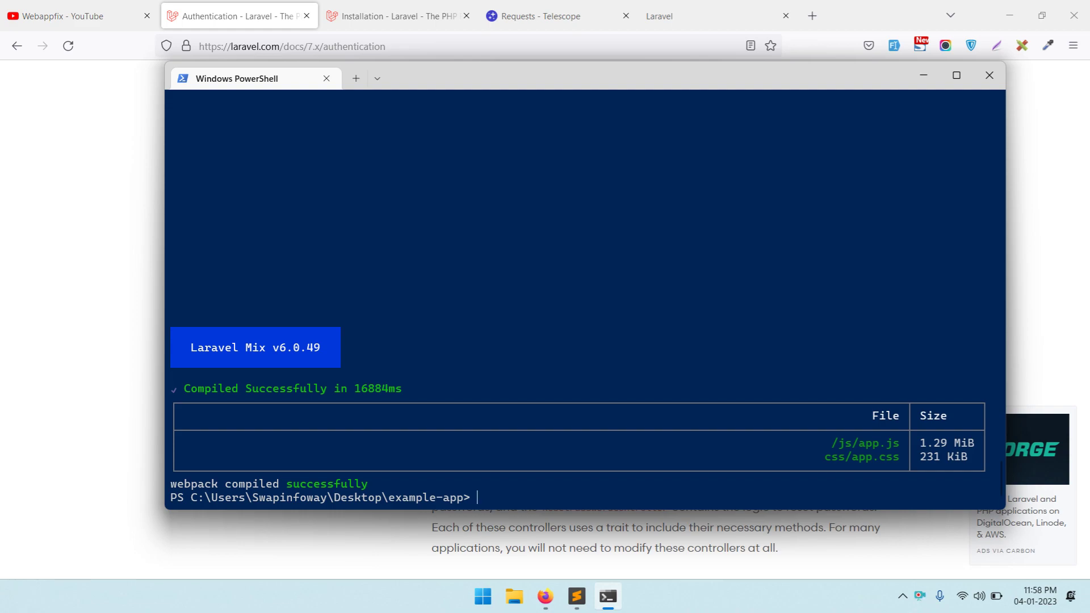
pyautogui.write('php aarti')
pyautogui.write('rtisan s')
pyautogui.write('erve')
# - Start the server and reload the example app's home page at localhost:8000
pyautogui.press('Return')
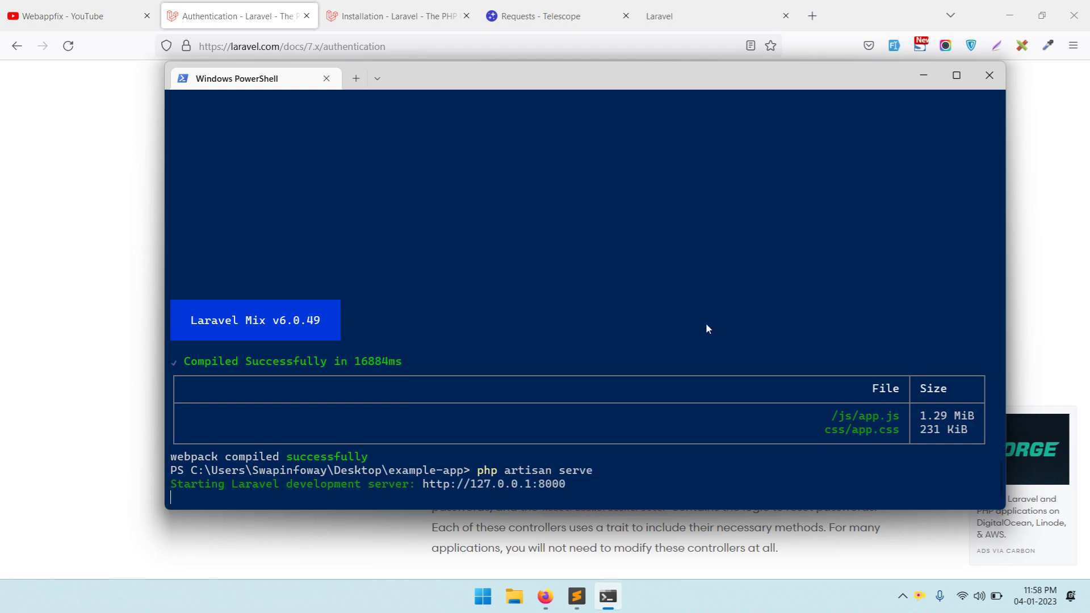
pyautogui.hotkey('alt', 'Tab')
pyautogui.click(702, 20)
pyautogui.click(291, 48)
pyautogui.press('Return')
pyautogui.click(585, 8)
pyautogui.click(673, 8)
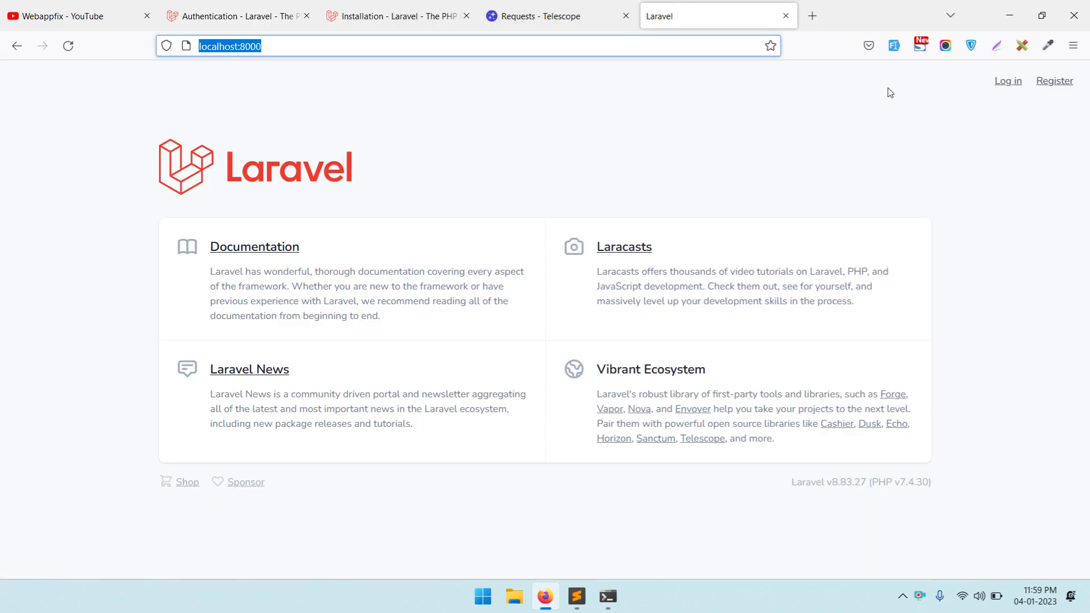
# - Register a new user with generated test data and a new password, declining to save credentials
pyautogui.click(1056, 81)
pyautogui.click(497, 168)
pyautogui.click(894, 46)
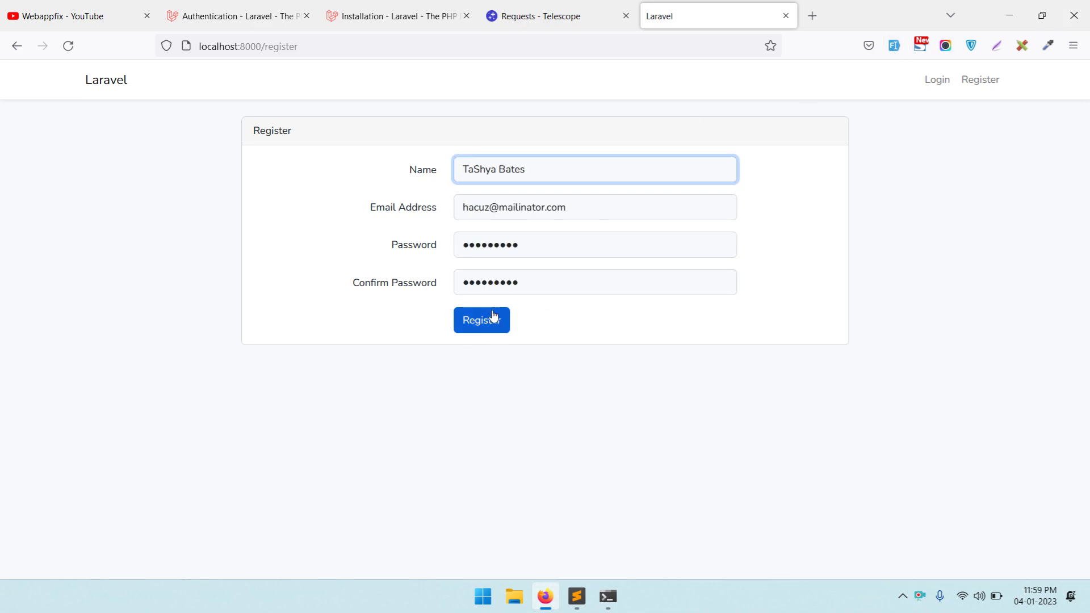
pyautogui.doubleClick(528, 244)
pyautogui.write('1')
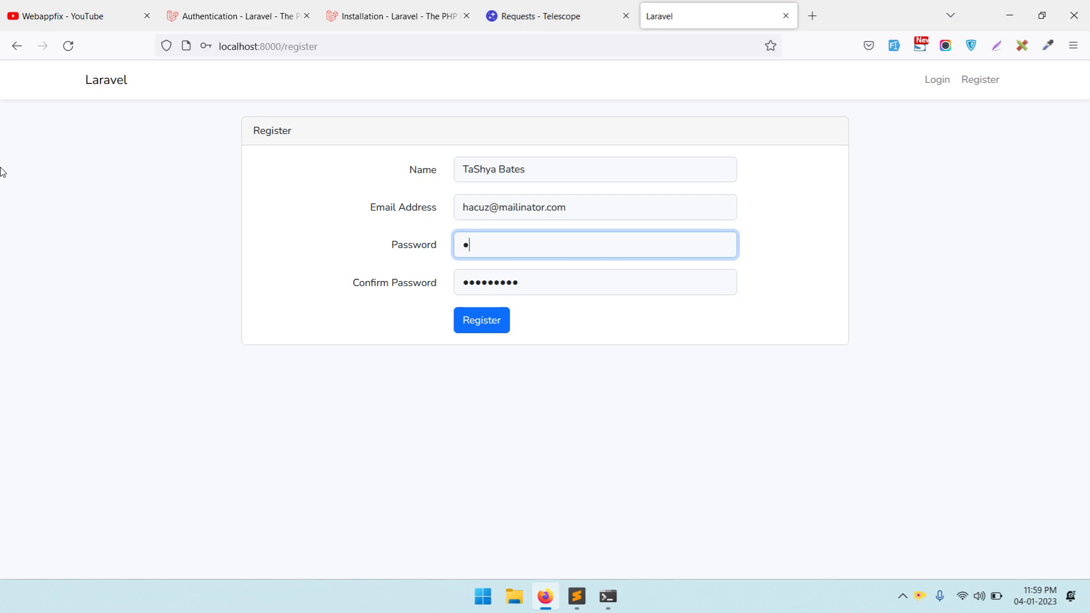
pyautogui.write('23456789')
pyautogui.doubleClick(585, 276)
pyautogui.write('123456789')
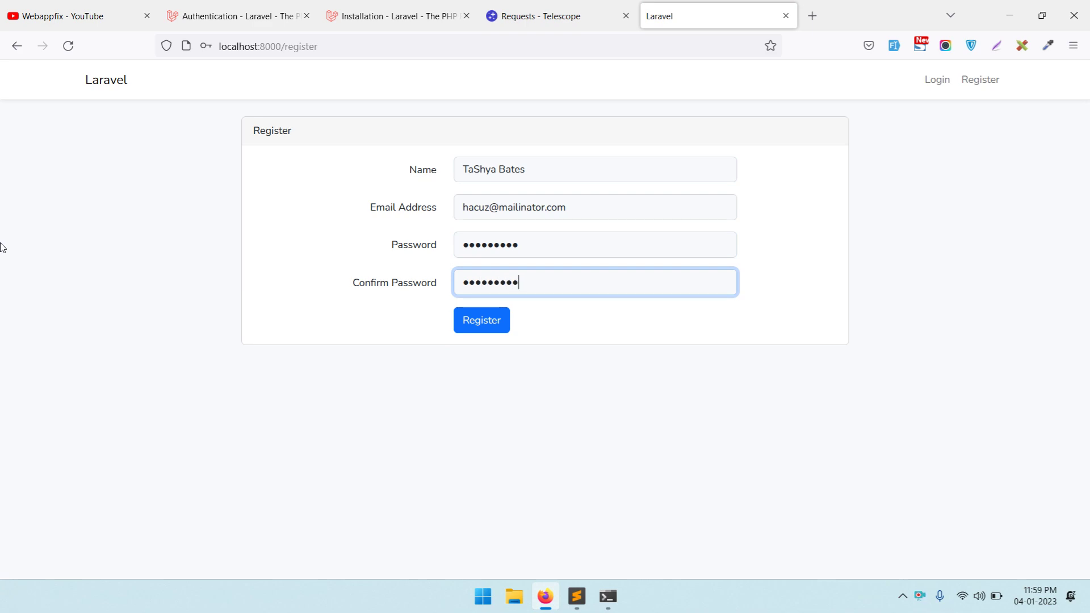
pyautogui.moveTo(575, 210); pyautogui.dragTo(115, 203)
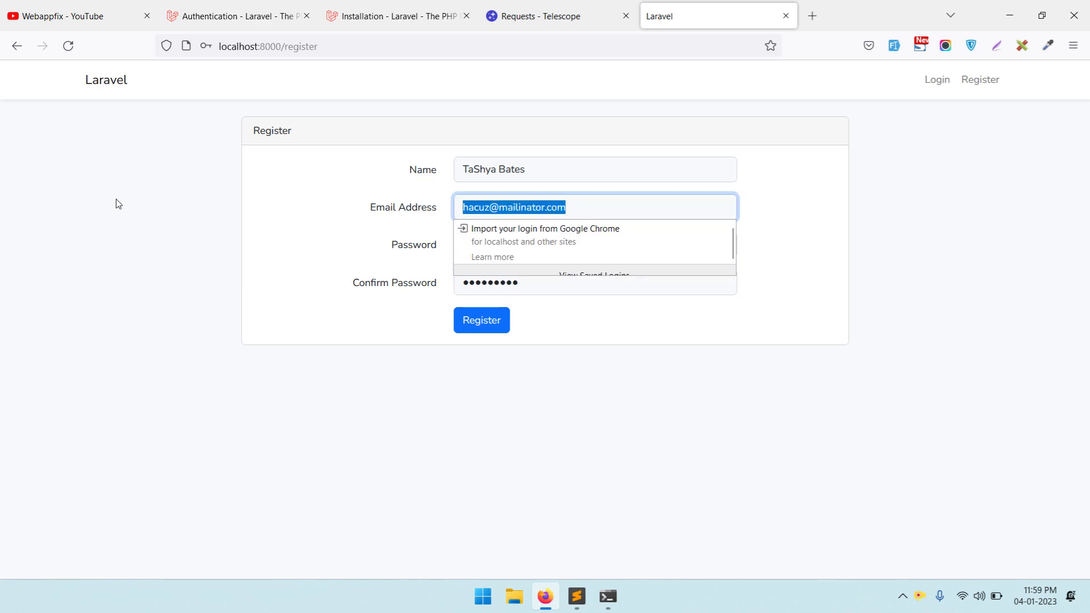
pyautogui.click(488, 325)
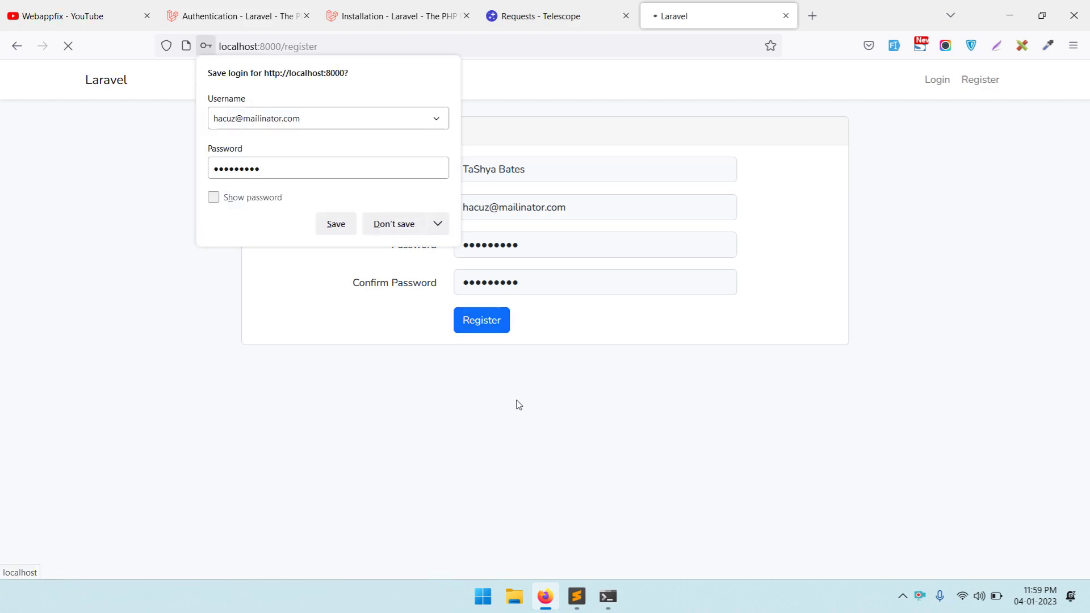
pyautogui.click(389, 230)
pyautogui.click(606, 7)
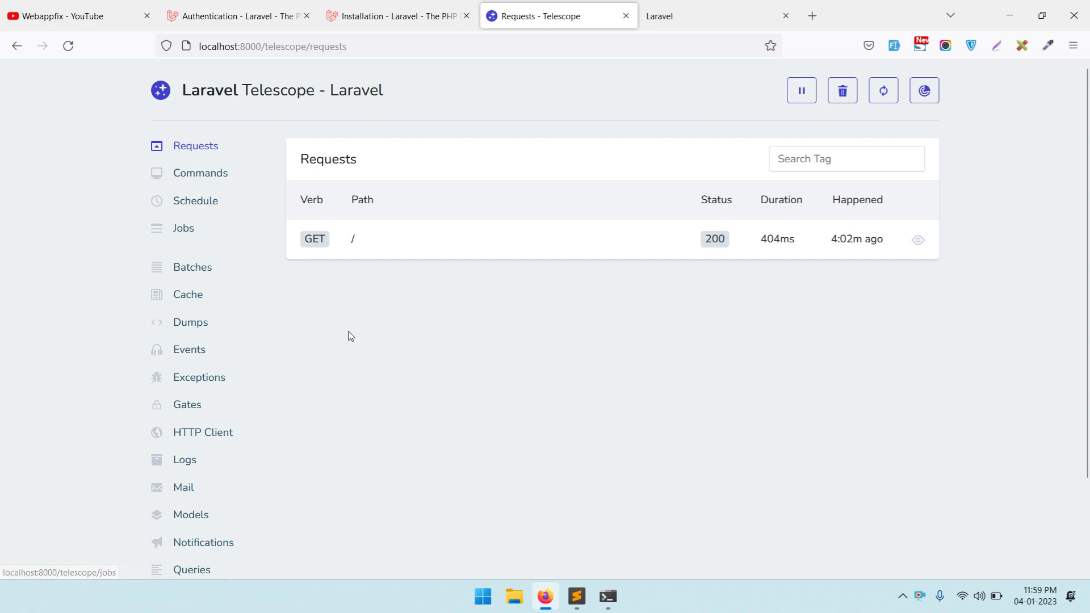
# - View and reload Telescope's Commands list, then return to the Requests list
pyautogui.click(181, 176)
pyautogui.click(68, 45)
pyautogui.click(197, 146)
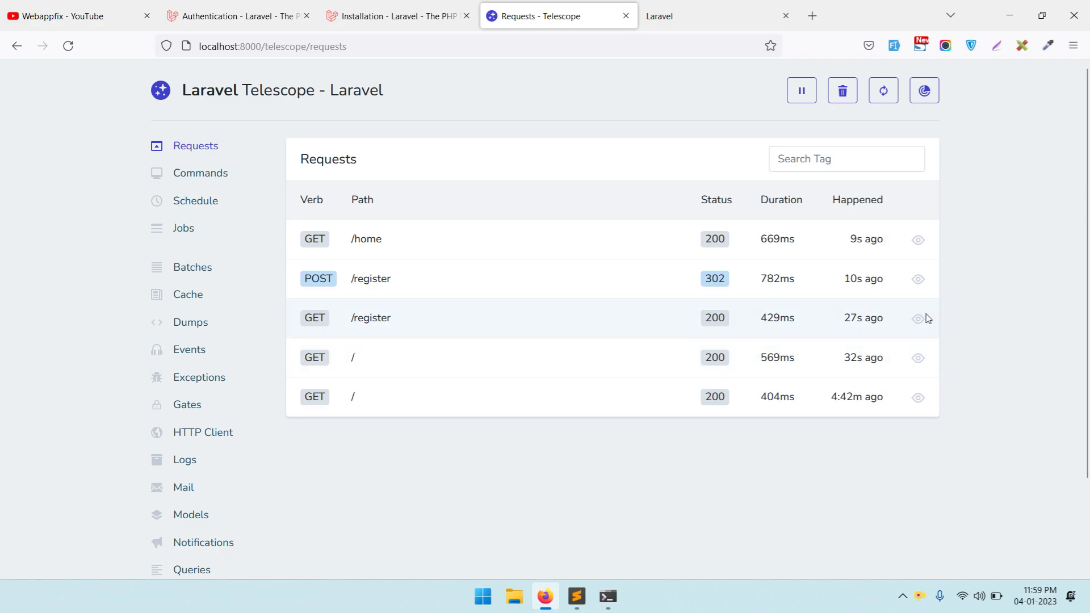
# - Log the user out, then log back in with the saved e-mail and password
pyautogui.click(646, 8)
pyautogui.click(937, 80)
pyautogui.click(947, 114)
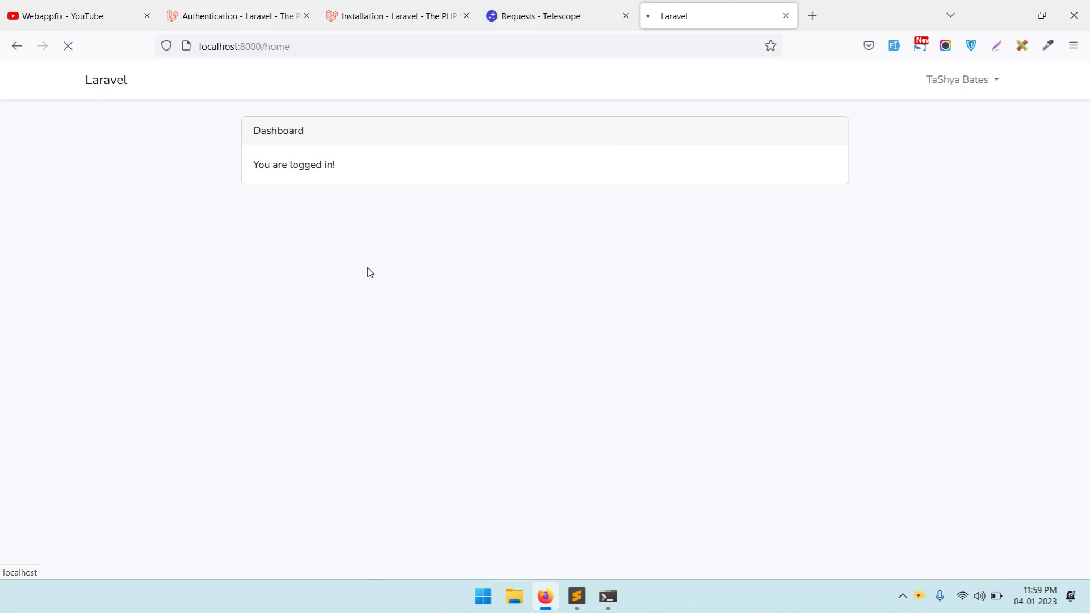
pyautogui.click(1003, 81)
pyautogui.click(479, 168)
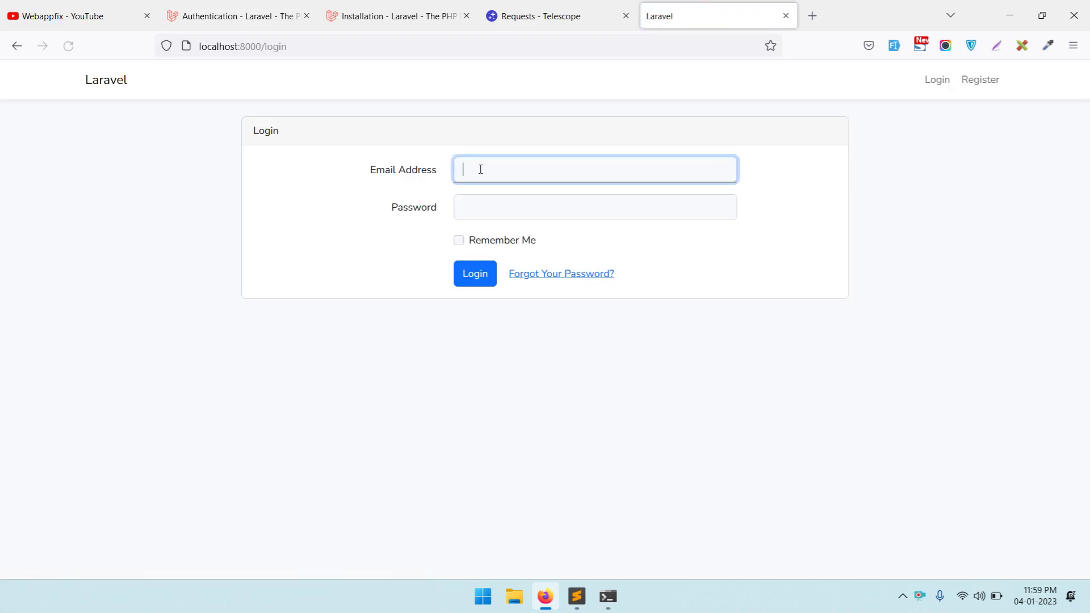
pyautogui.click(584, 217)
pyautogui.click(610, 213)
pyautogui.write('pas')
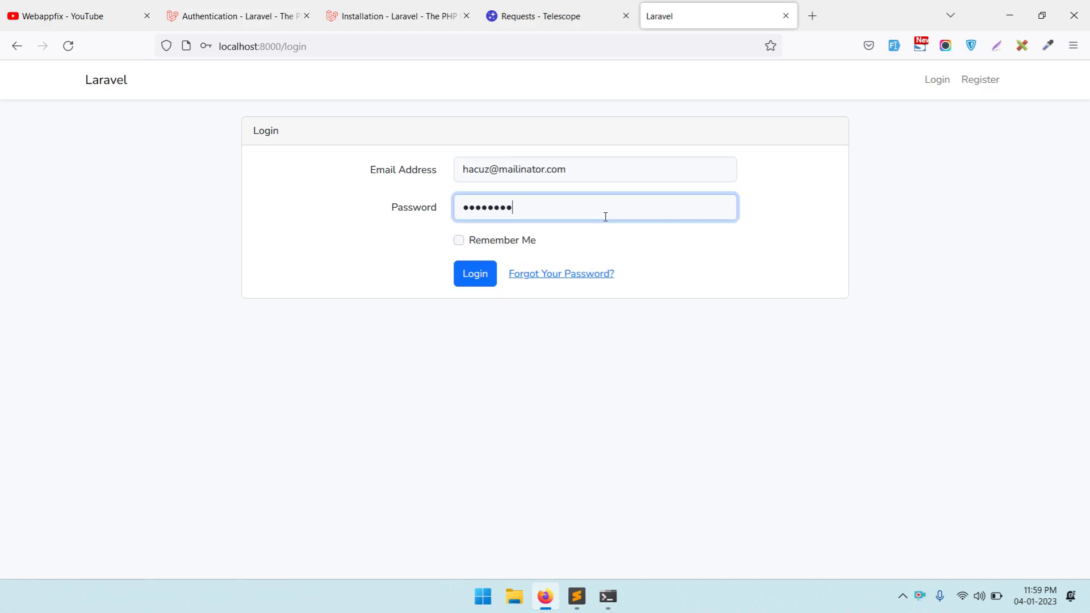
pyautogui.press('Return')
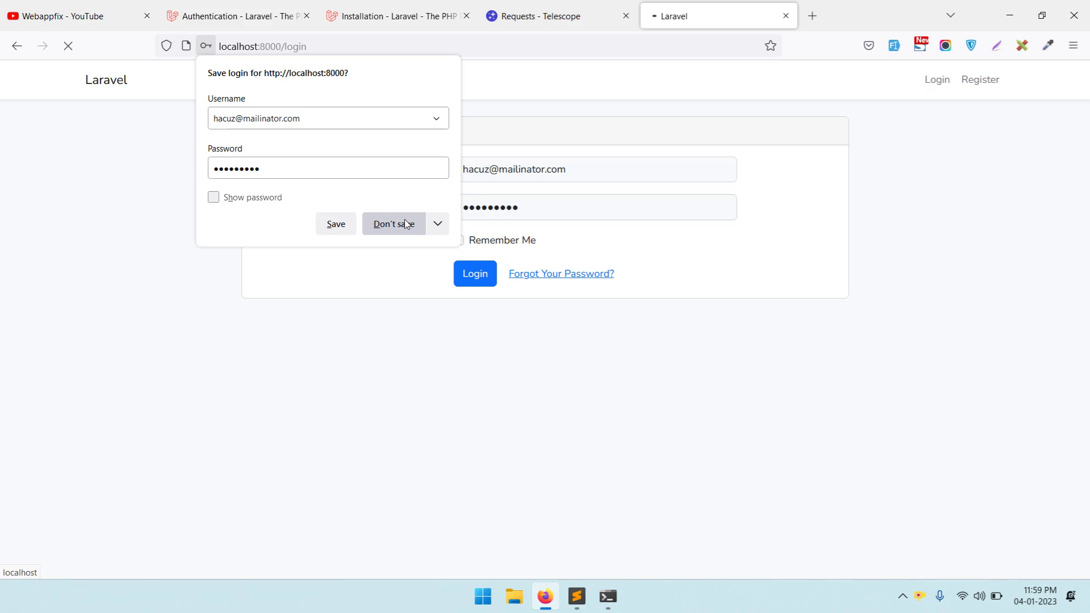
pyautogui.click(394, 224)
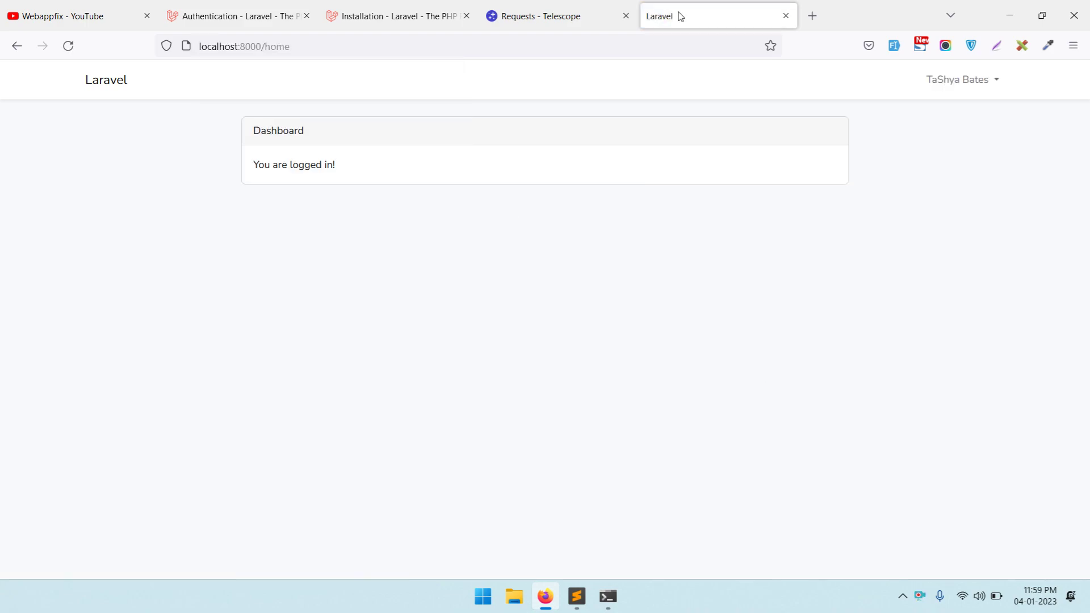
pyautogui.click(543, 16)
# - Toggle auto-loading of new entries on and off, then reload the Telescope requests page
pyautogui.rightClick(493, 464)
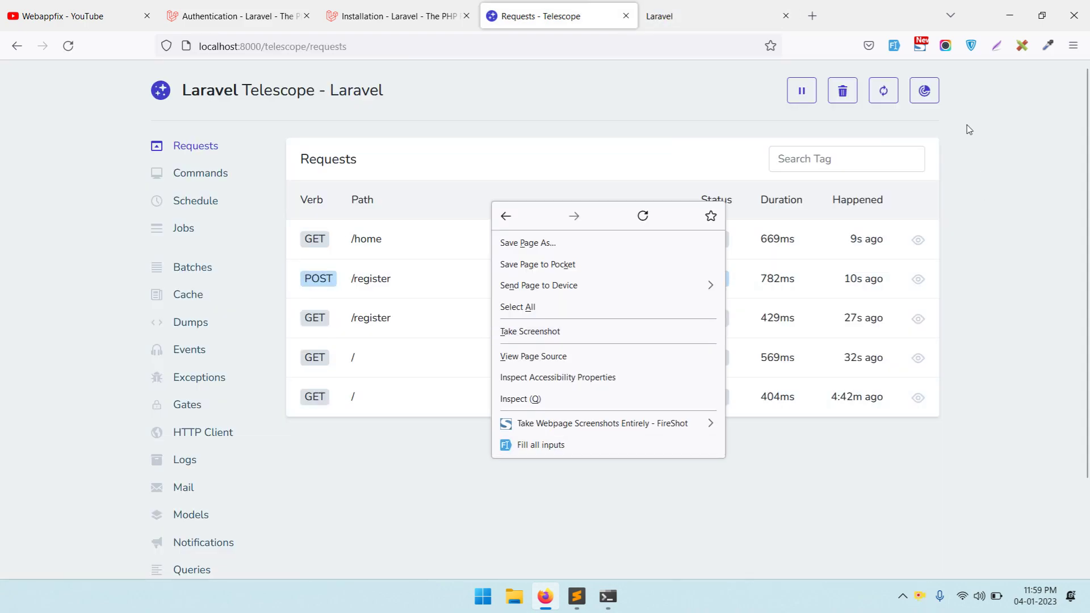
pyautogui.click(884, 91)
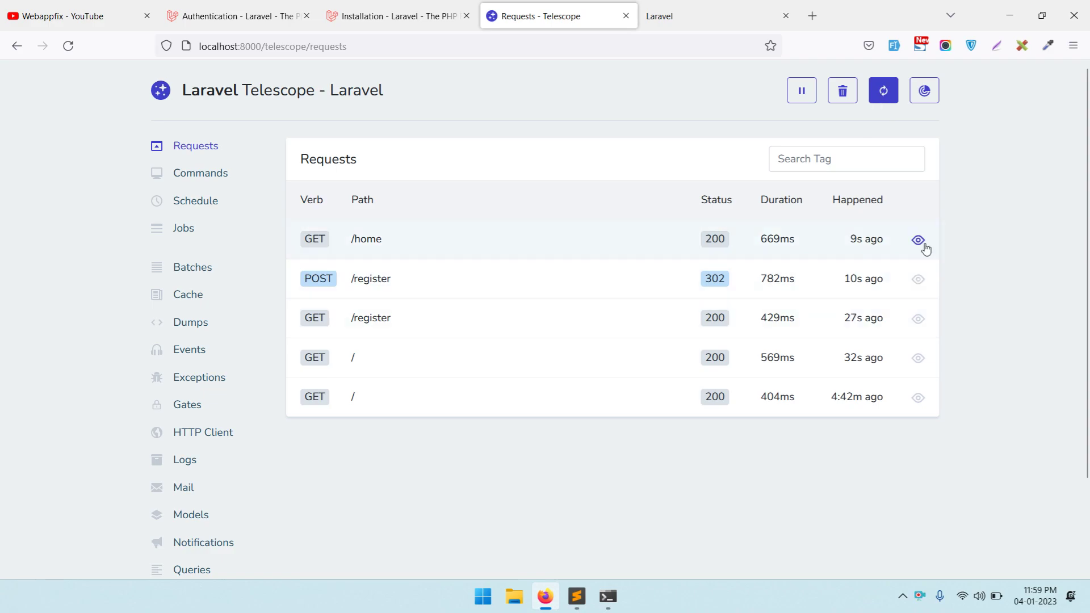
pyautogui.click(882, 96)
pyautogui.rightClick(998, 209)
pyautogui.click(1009, 222)
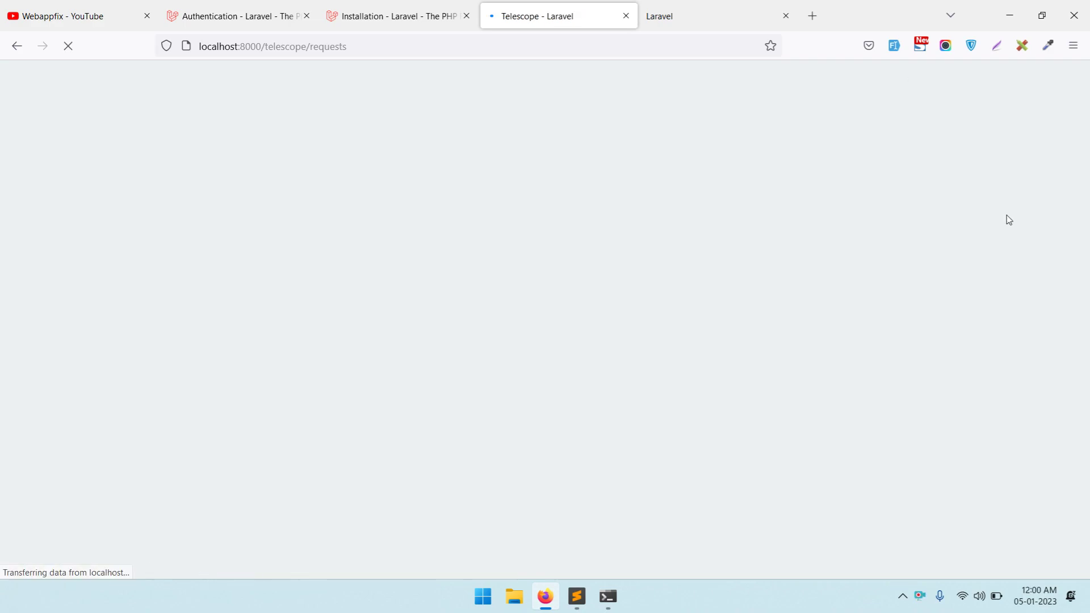
pyautogui.scroll(-3, 704, 238)
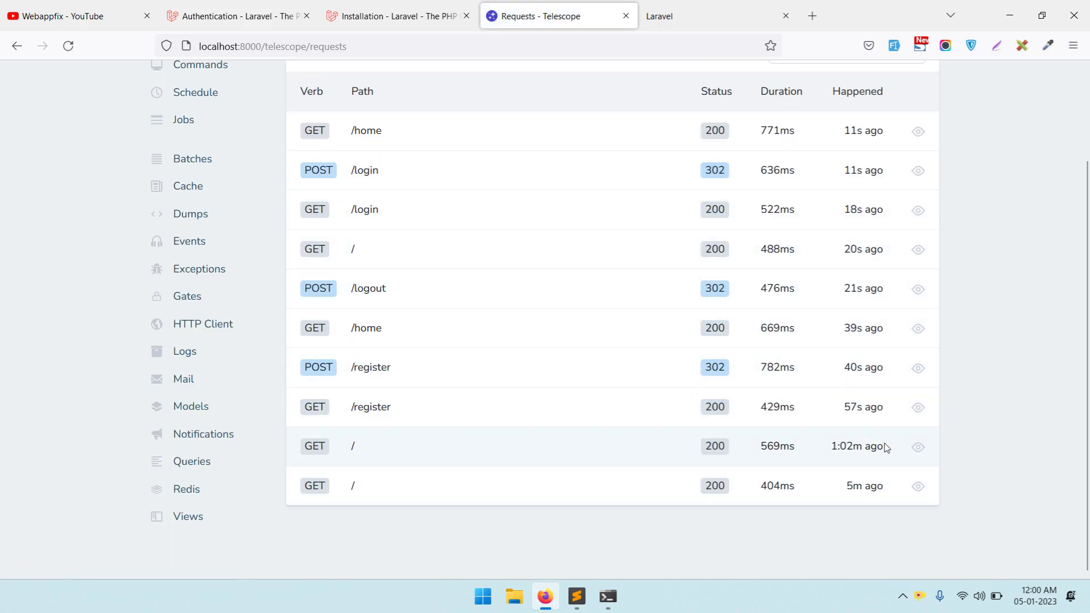
# - Open the GET /register request and view its Headers, Session and Response tabs
pyautogui.click(917, 409)
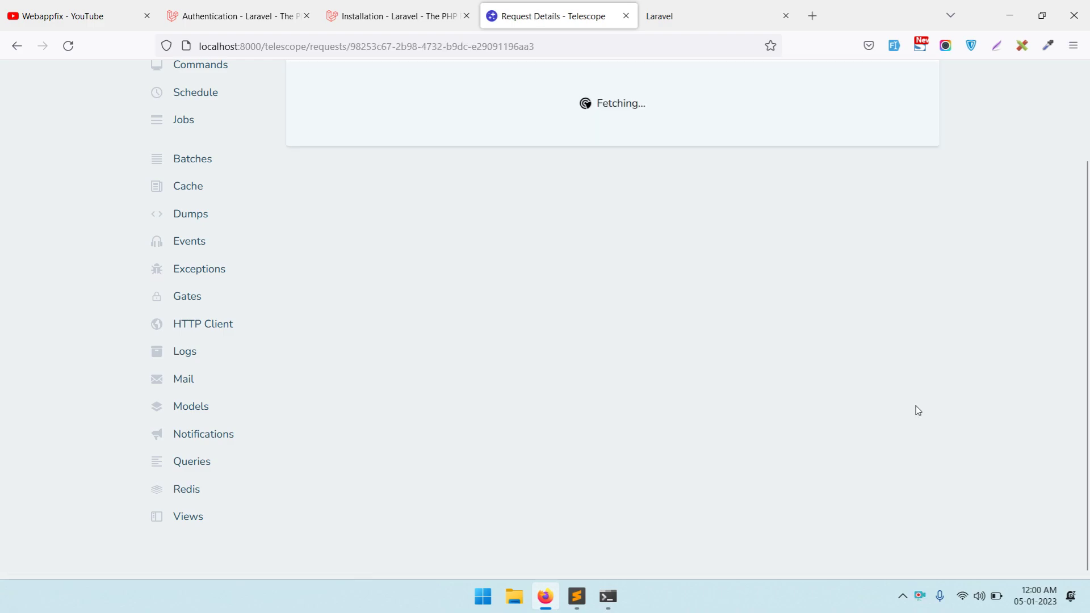
pyautogui.scroll(-3, 875, 389)
pyautogui.click(380, 232)
pyautogui.click(461, 238)
pyautogui.click(524, 238)
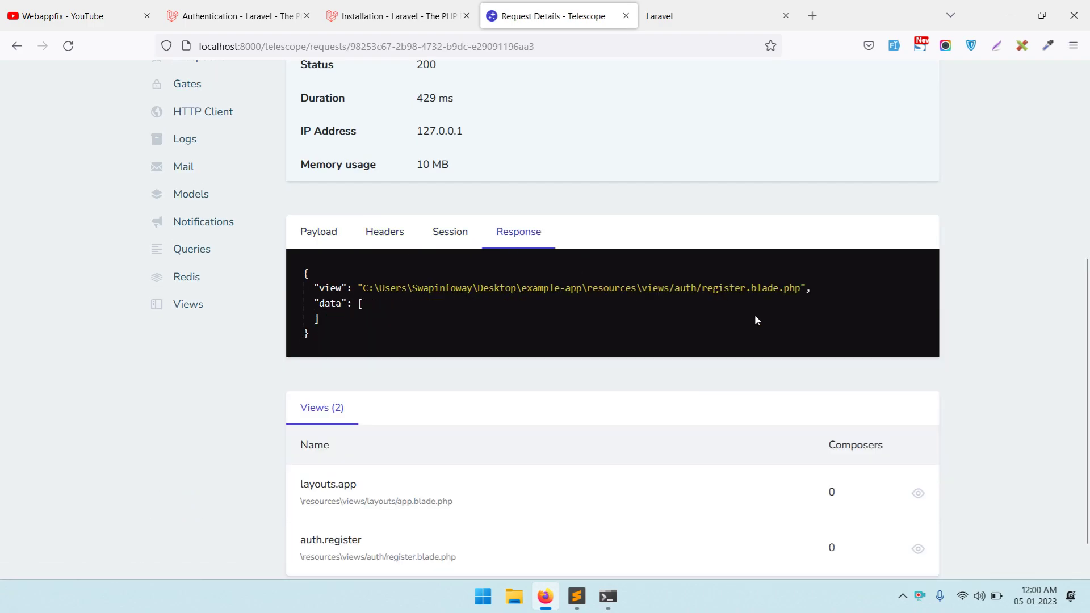
pyautogui.scroll(-1, 769, 336)
pyautogui.scroll(6, 491, 406)
pyautogui.scroll(1, 491, 406)
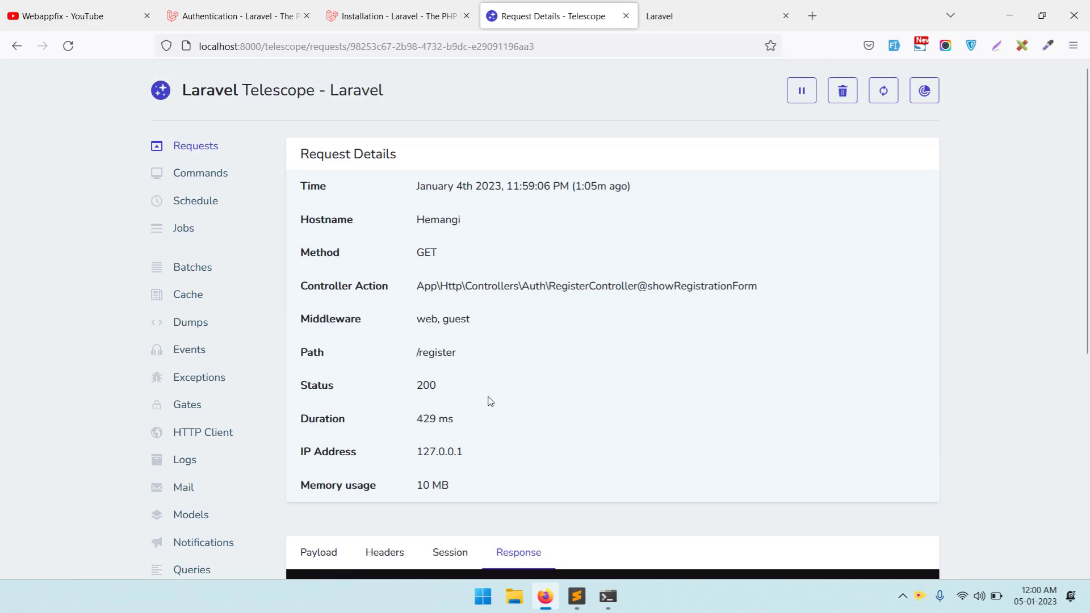
# - Recheck the request's session data and headers, then return to the updated Requests list
pyautogui.click(448, 554)
pyautogui.scroll(-5, 403, 560)
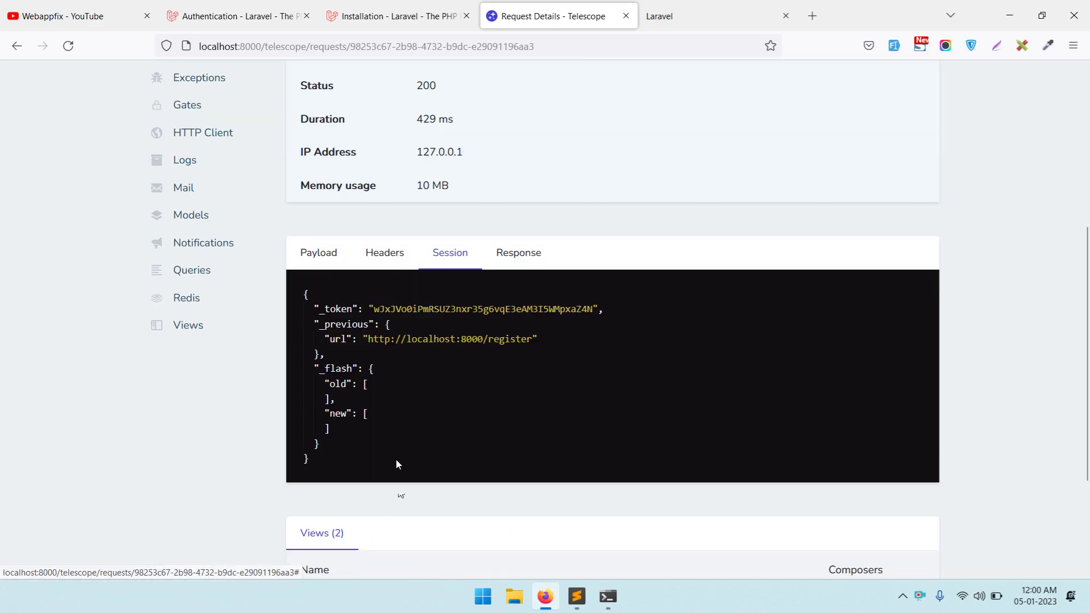
pyautogui.click(390, 267)
pyautogui.scroll(-3, 382, 272)
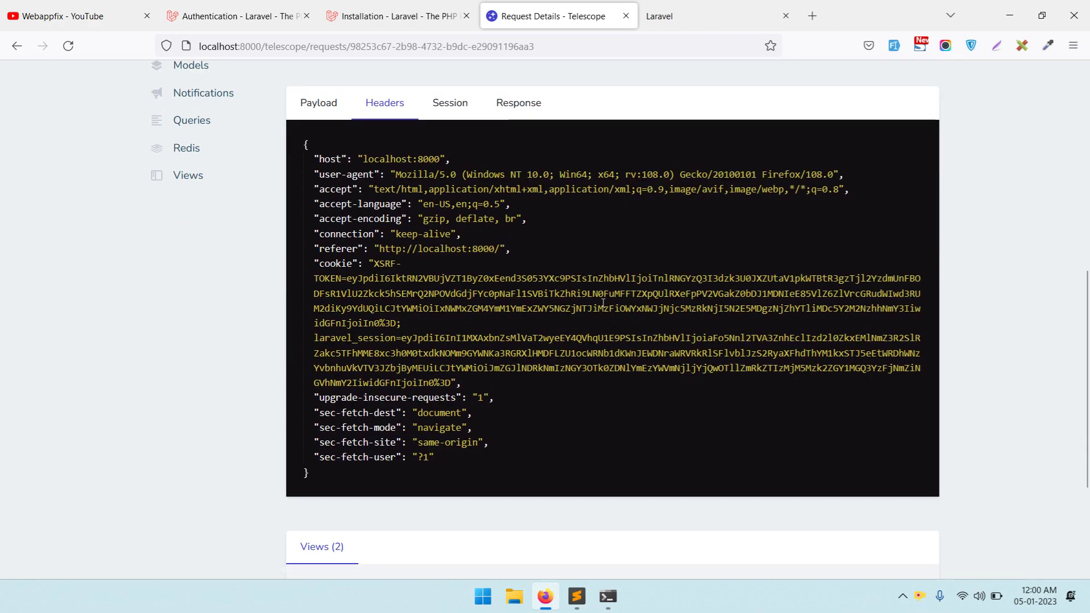
pyautogui.scroll(4, 374, 197)
pyautogui.scroll(4, 375, 197)
pyautogui.click(195, 146)
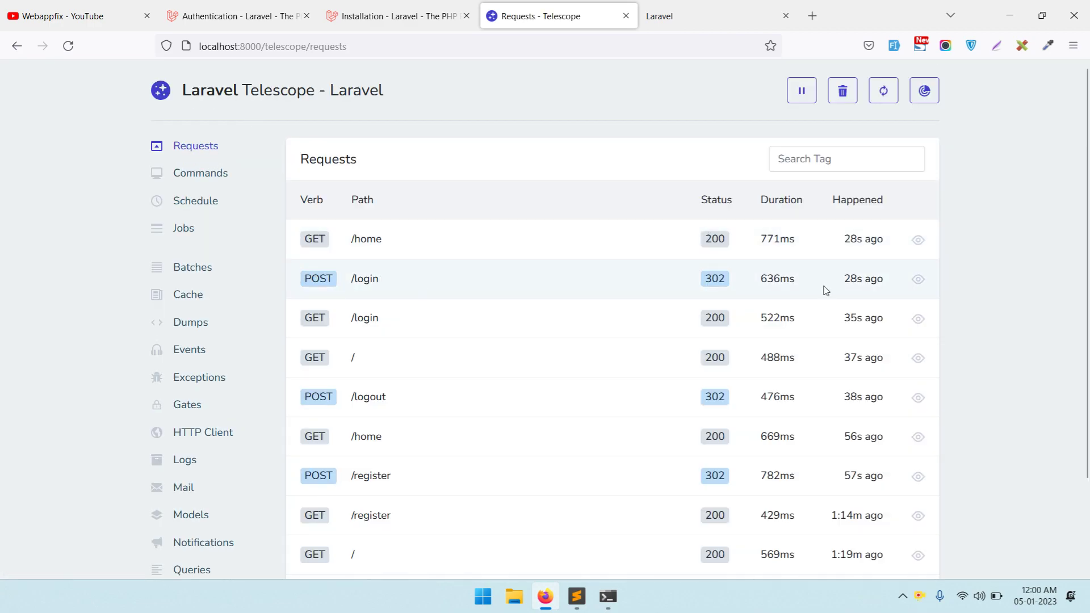
# - Open the POST /login request details and review its headers and session data
pyautogui.click(918, 279)
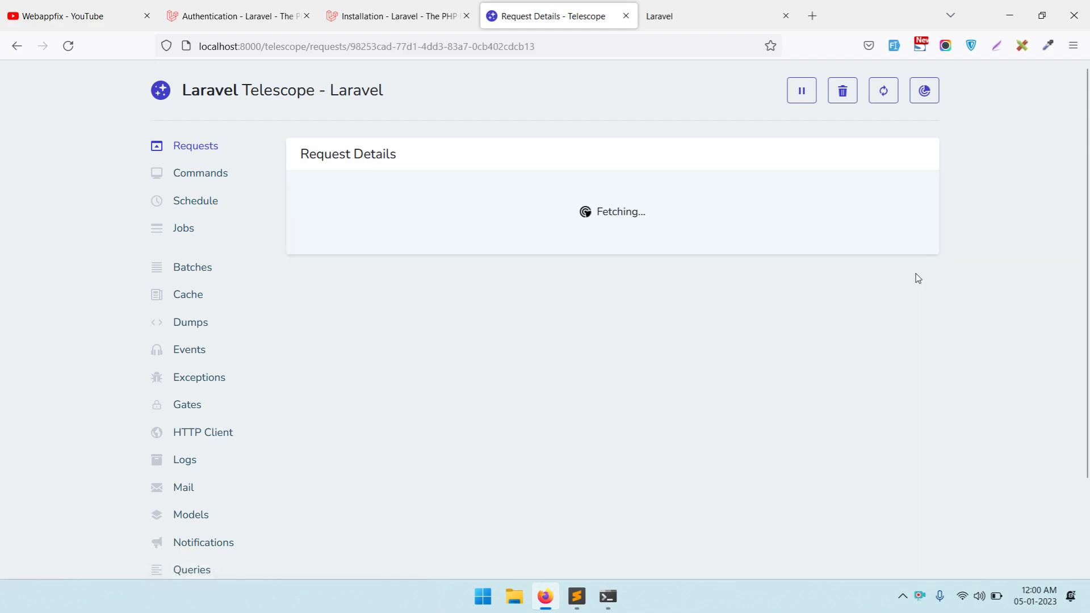
pyautogui.scroll(-8, 931, 255)
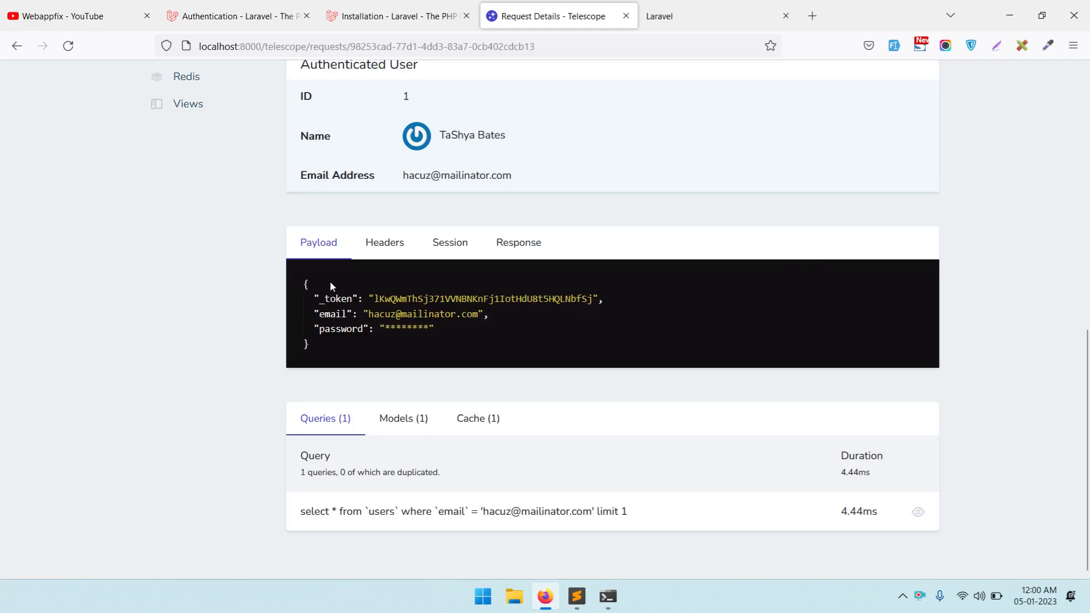
pyautogui.click(384, 249)
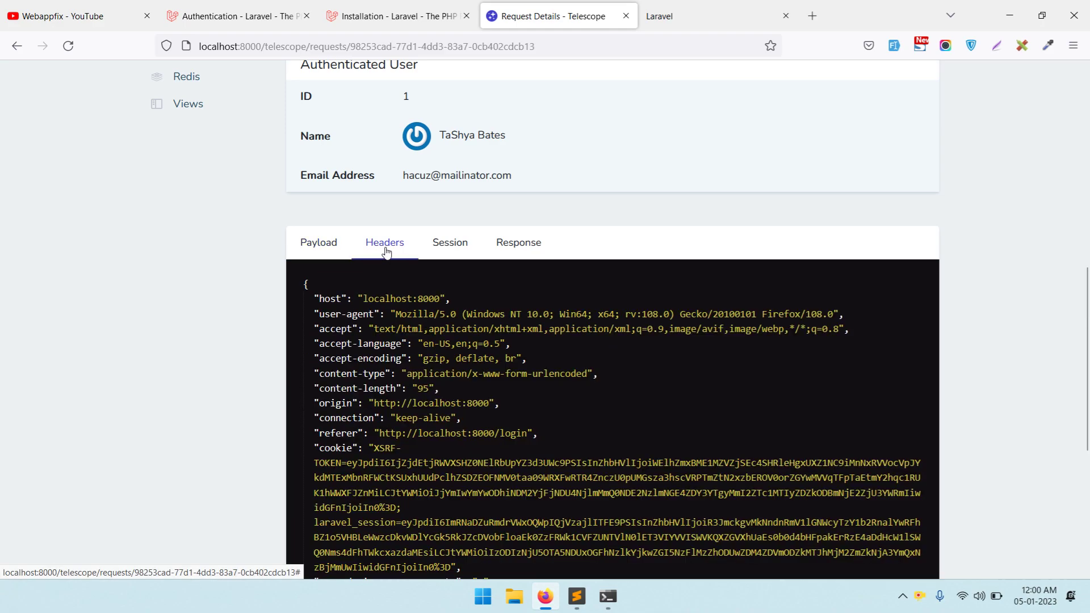
pyautogui.click(434, 250)
pyautogui.click(389, 251)
pyautogui.scroll(-6, 664, 312)
pyautogui.scroll(10, 664, 312)
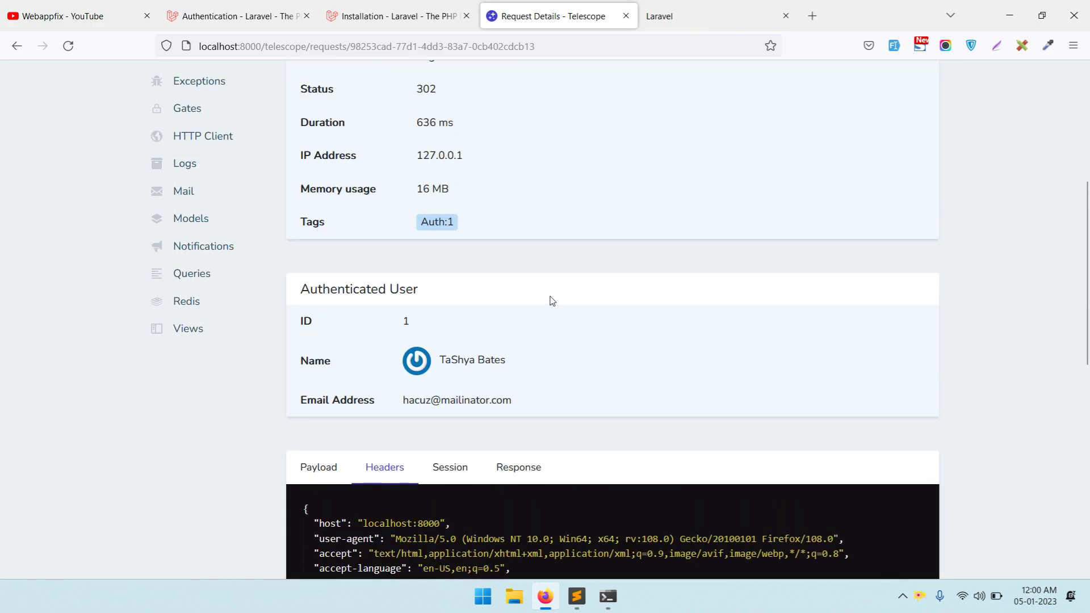
pyautogui.scroll(-4, 608, 302)
# - Review the login's response, the users lookup query, the models touched and the cache entries
pyautogui.click(503, 245)
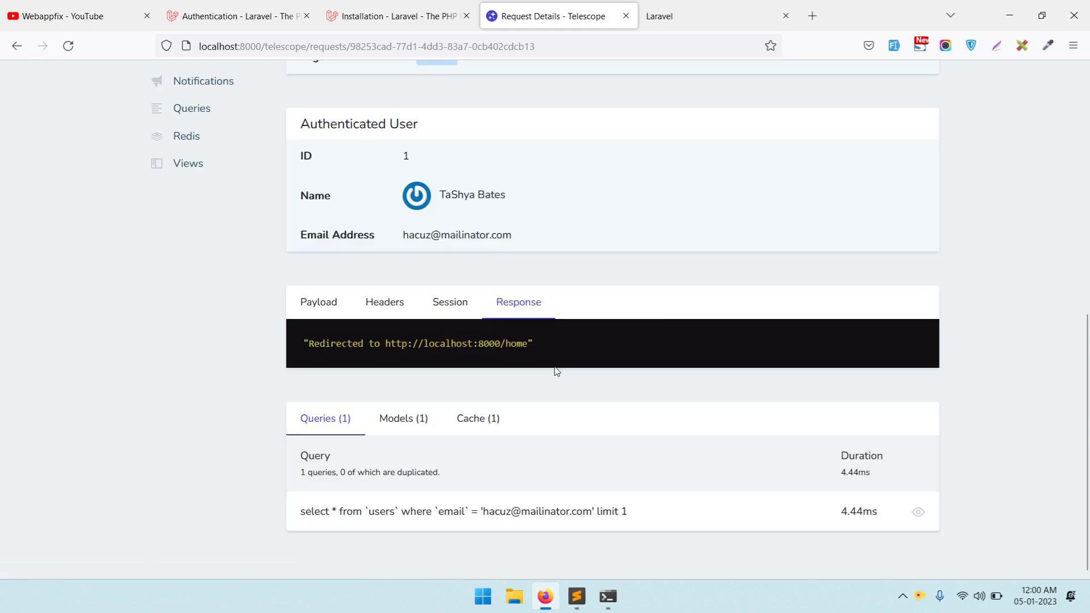
pyautogui.moveTo(298, 511); pyautogui.dragTo(652, 512)
pyautogui.click(652, 511)
pyautogui.click(396, 432)
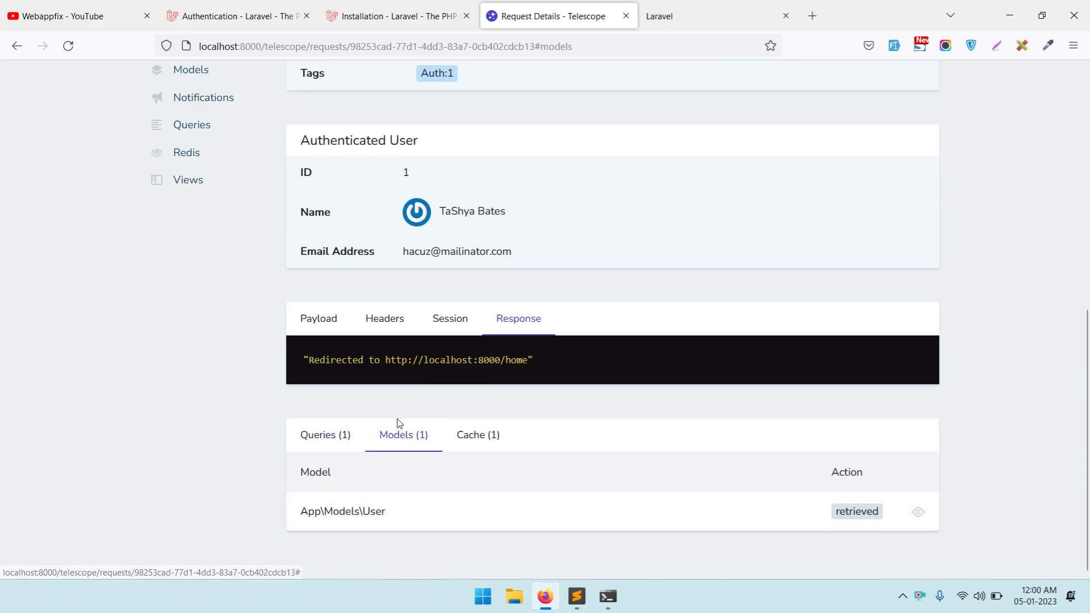
pyautogui.click(463, 442)
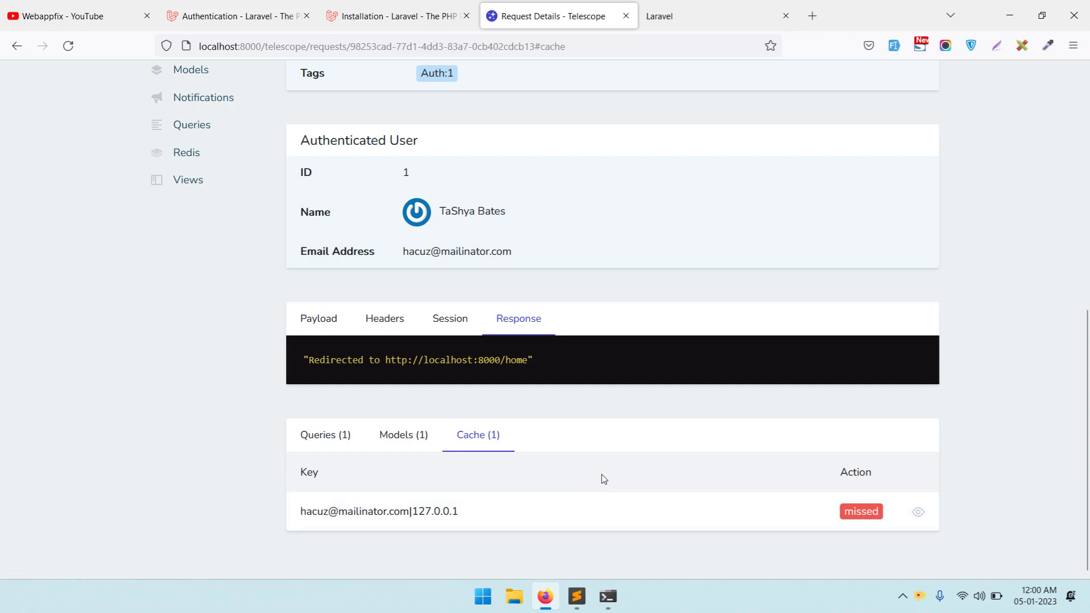
# - Re-read the request summary, including the memory usage in MB, then show the Commands list
pyautogui.scroll(3, 603, 476)
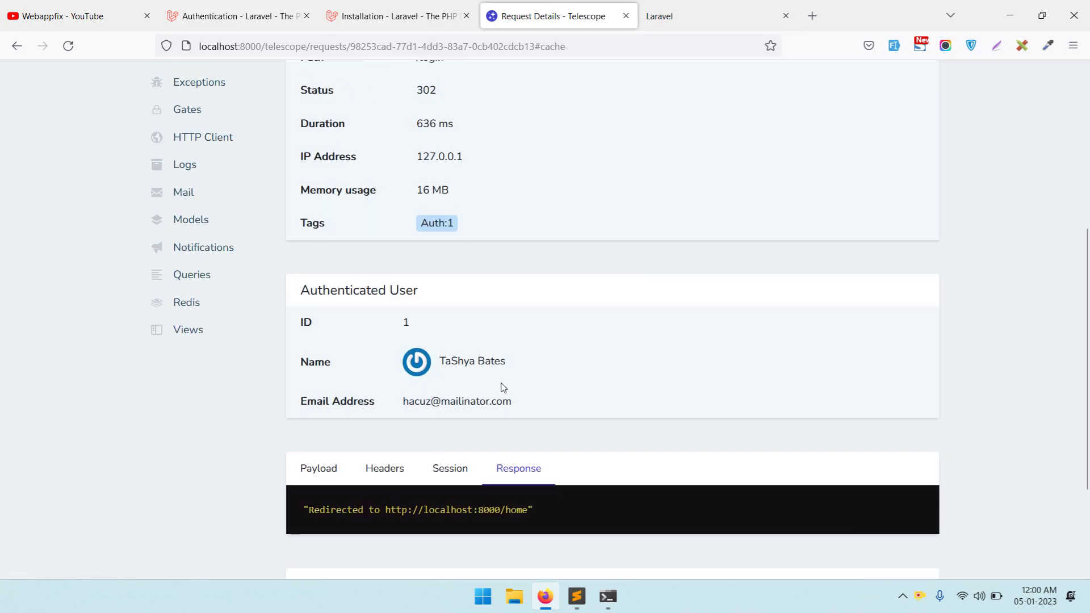
pyautogui.scroll(2, 501, 389)
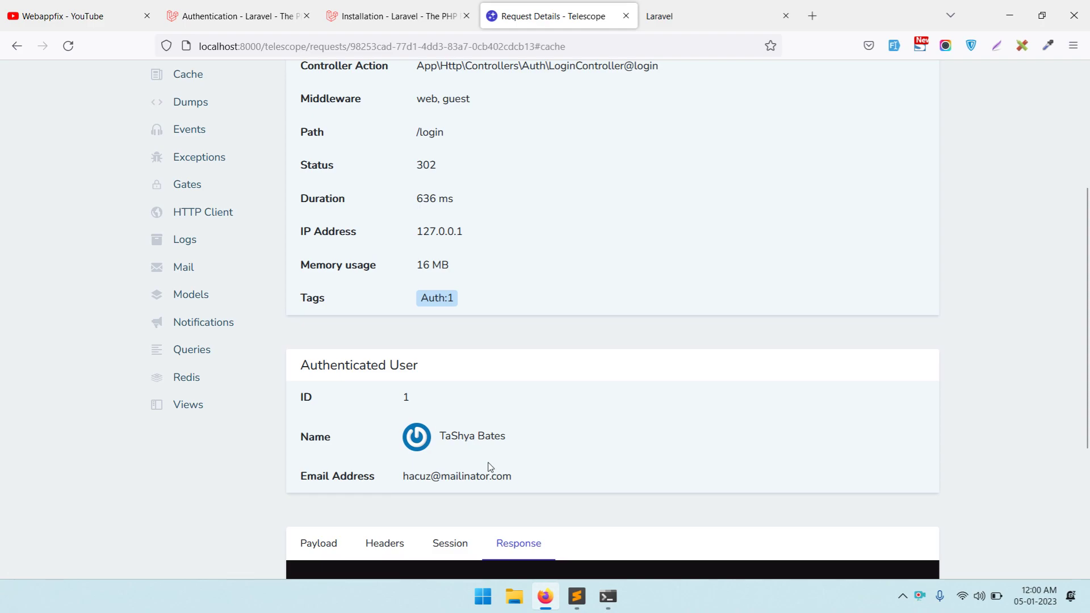
pyautogui.scroll(5, 557, 471)
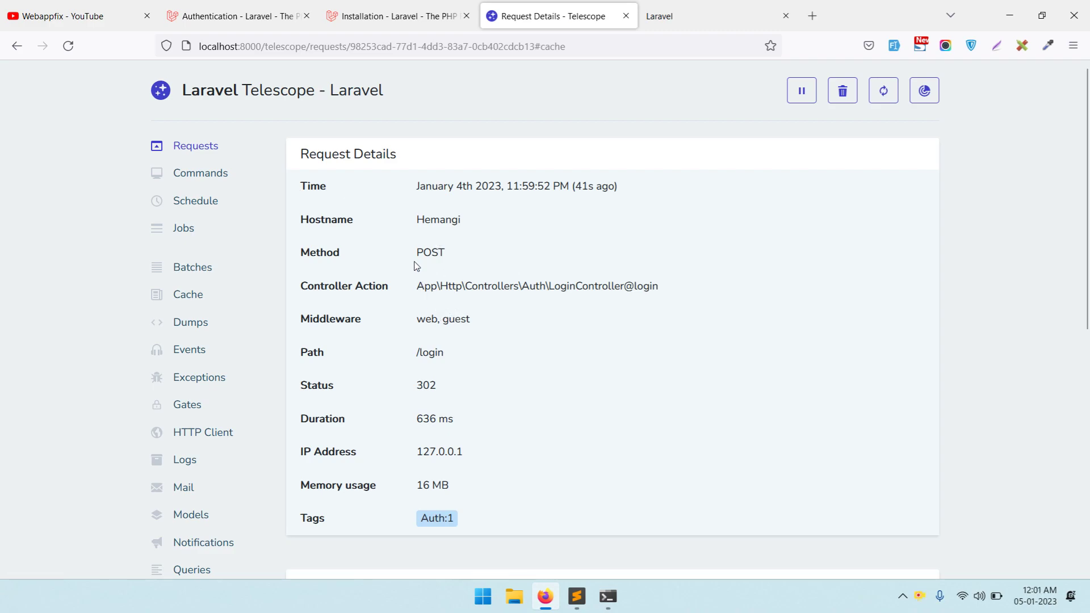
pyautogui.scroll(-2, 509, 262)
pyautogui.moveTo(414, 211); pyautogui.dragTo(702, 228)
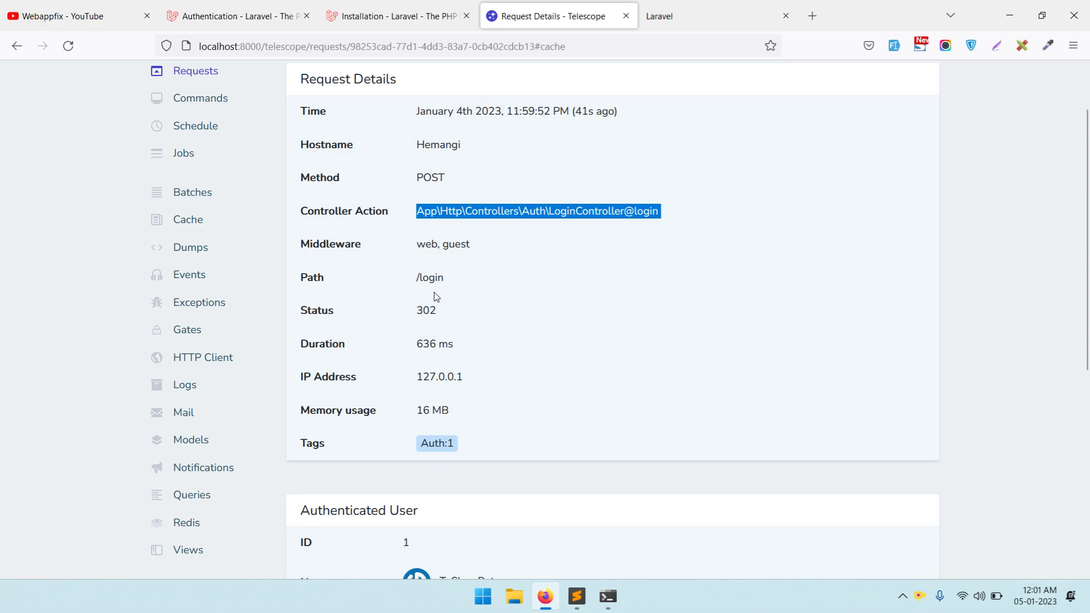
pyautogui.moveTo(418, 378); pyautogui.dragTo(493, 382)
pyautogui.doubleClick(483, 413)
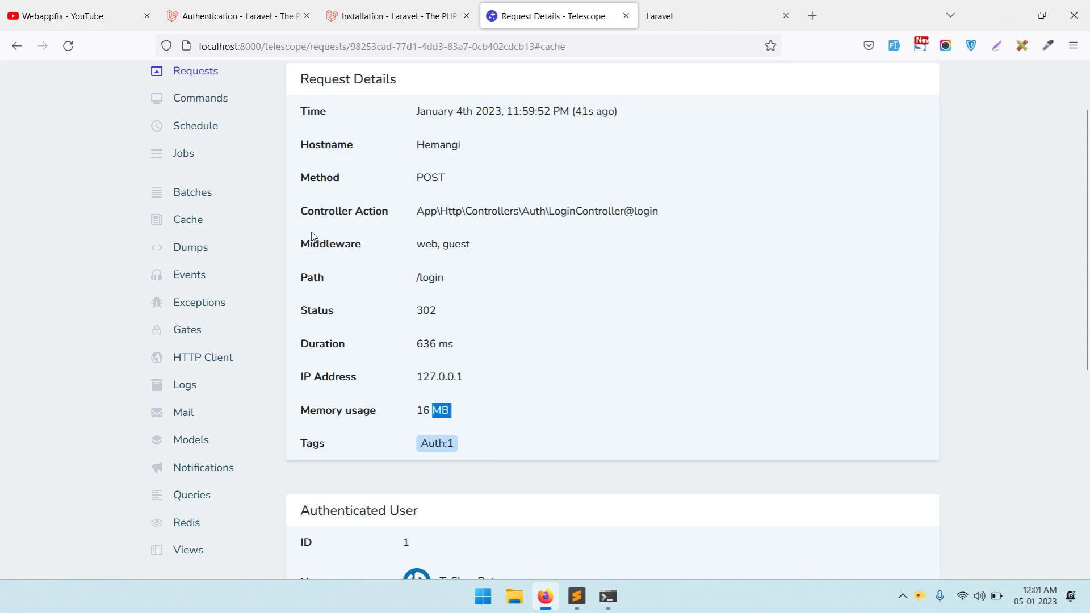
pyautogui.scroll(2, 567, 251)
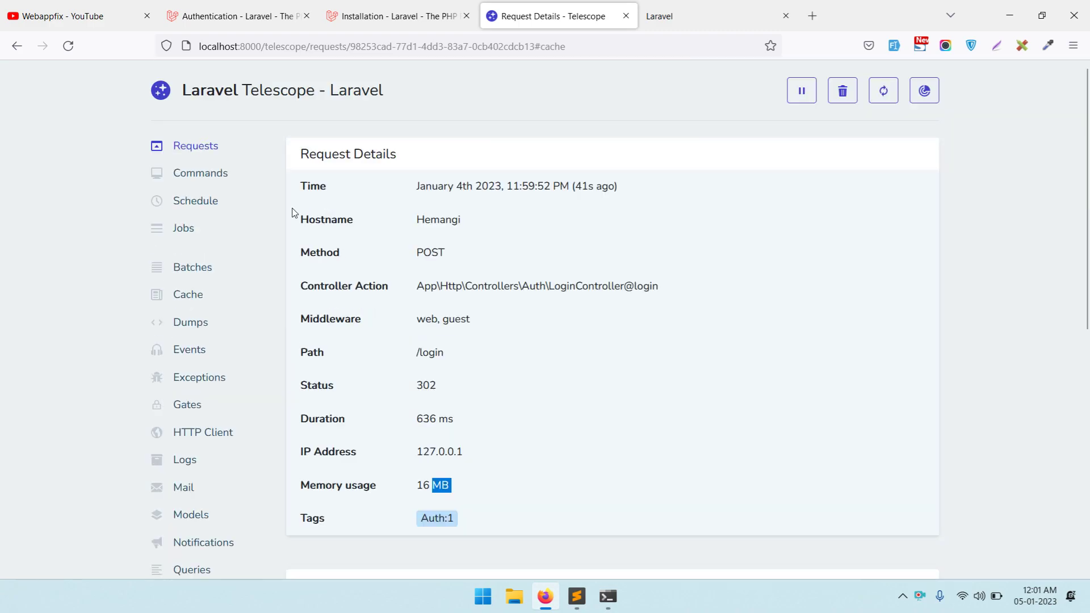
pyautogui.click(199, 175)
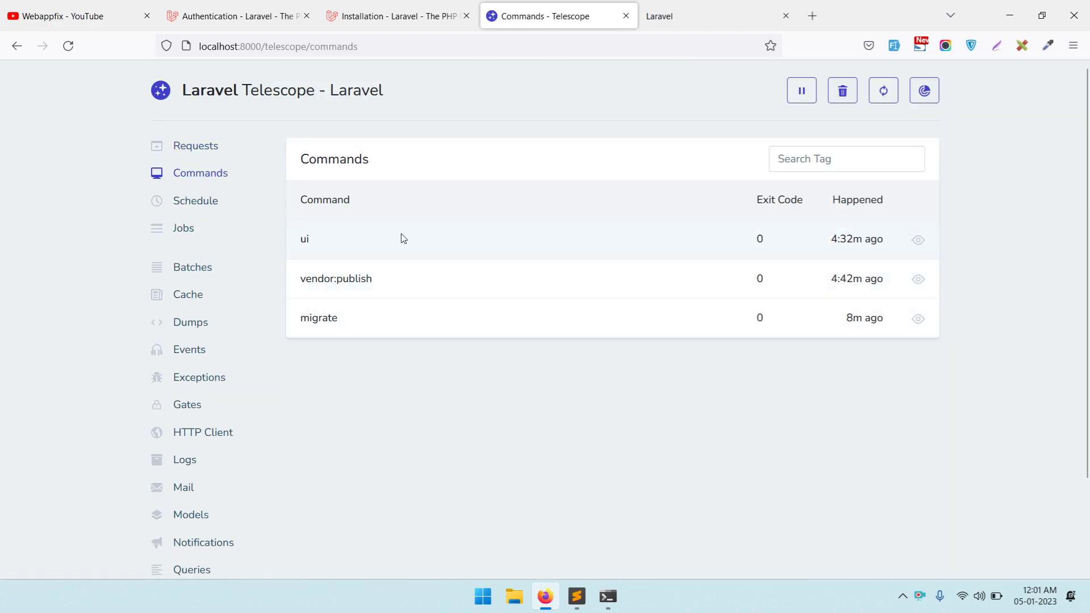
# - Check the Schedule, Jobs and Batches pages
pyautogui.click(189, 206)
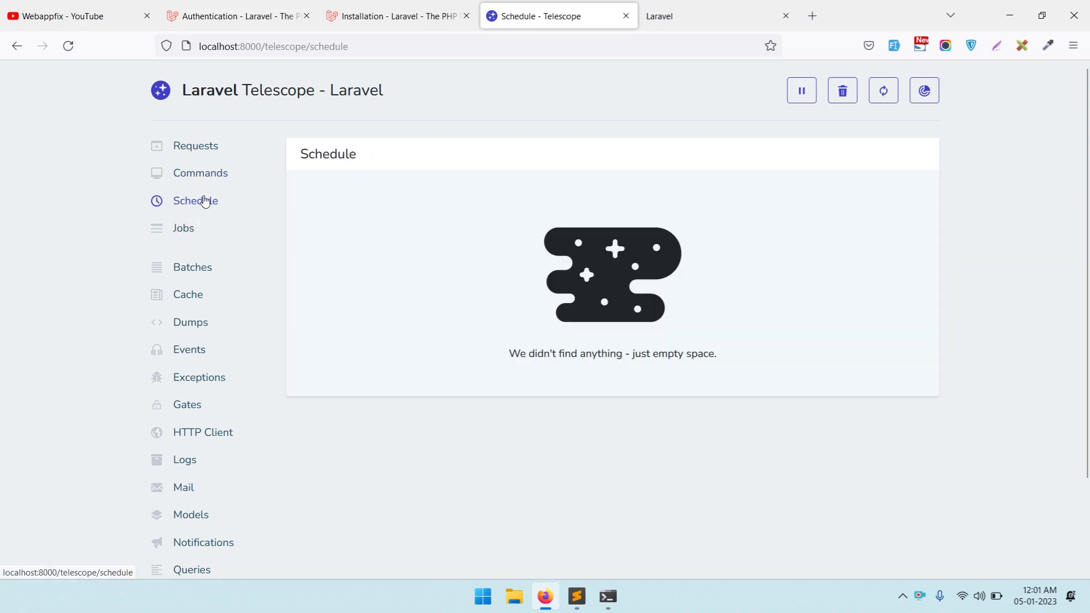
pyautogui.click(183, 229)
pyautogui.scroll(-2, 654, 236)
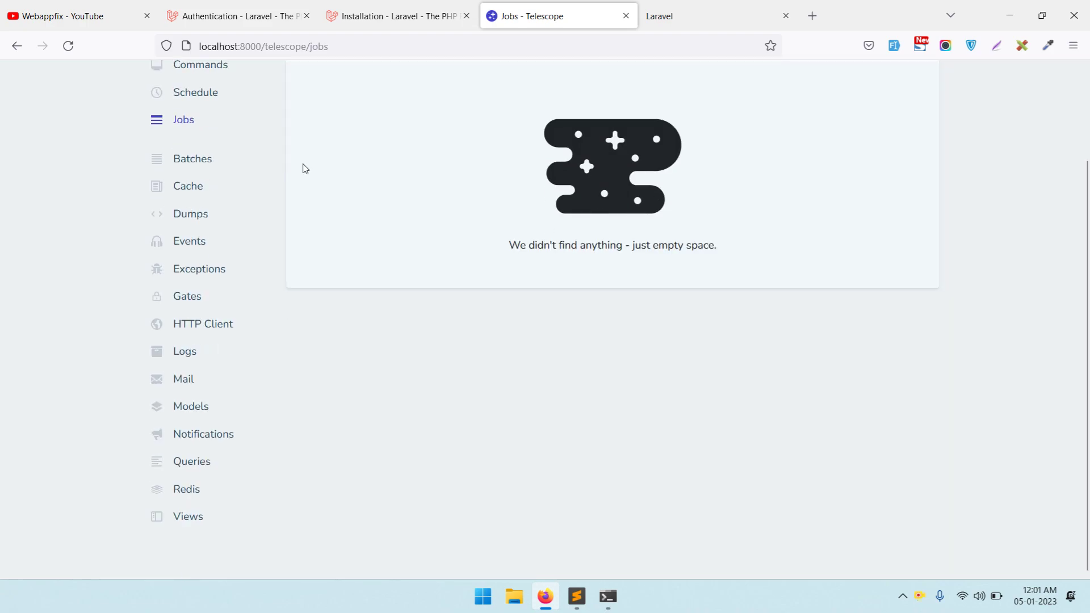
pyautogui.click(182, 159)
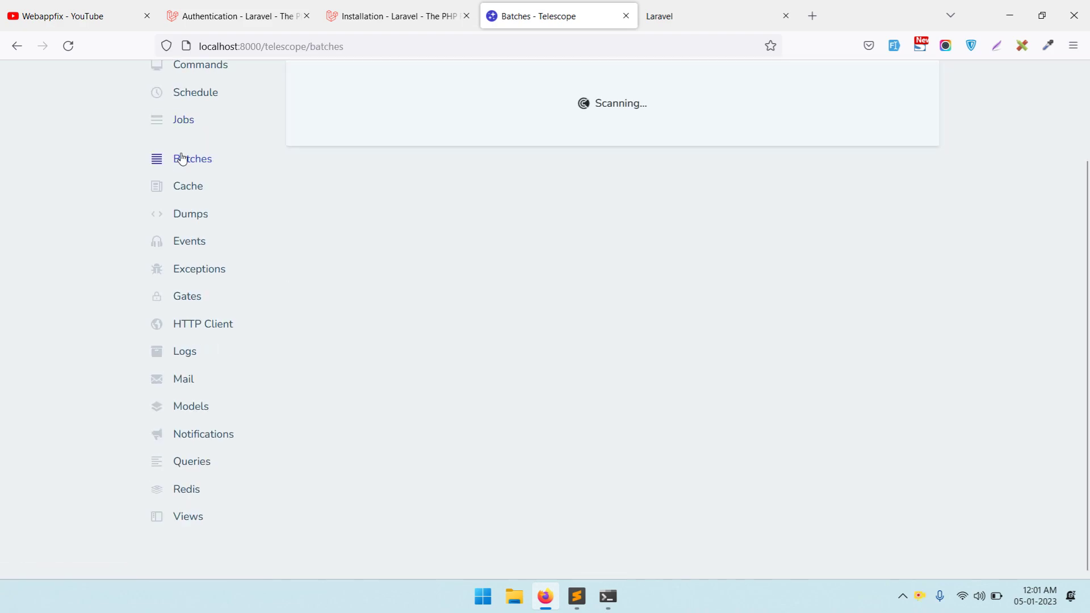
# - Open the missed entry on the Cache page and follow it to its originating request
pyautogui.click(175, 190)
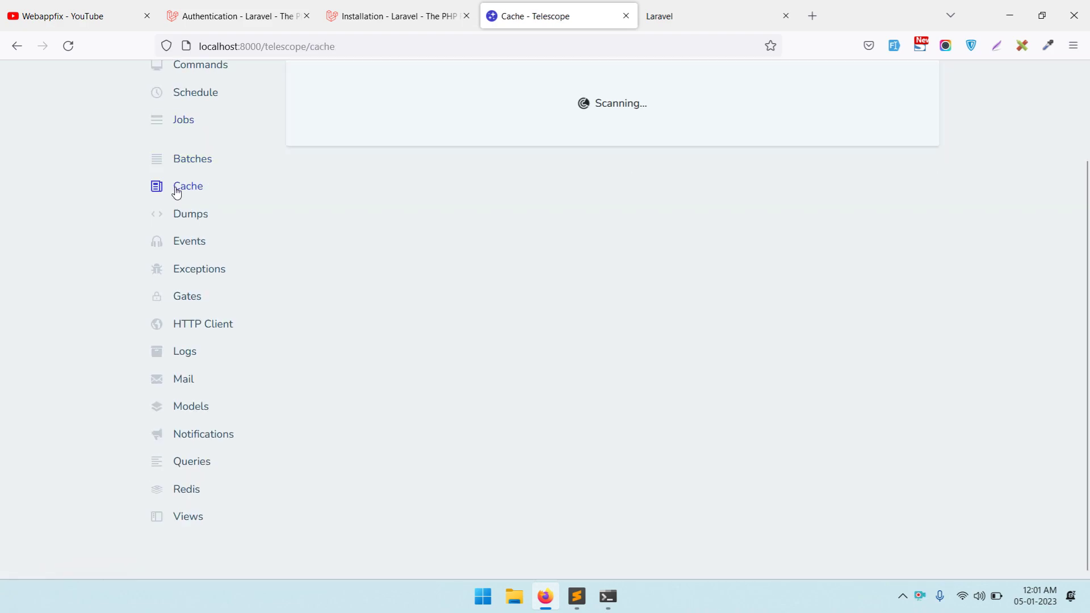
pyautogui.scroll(2, 540, 219)
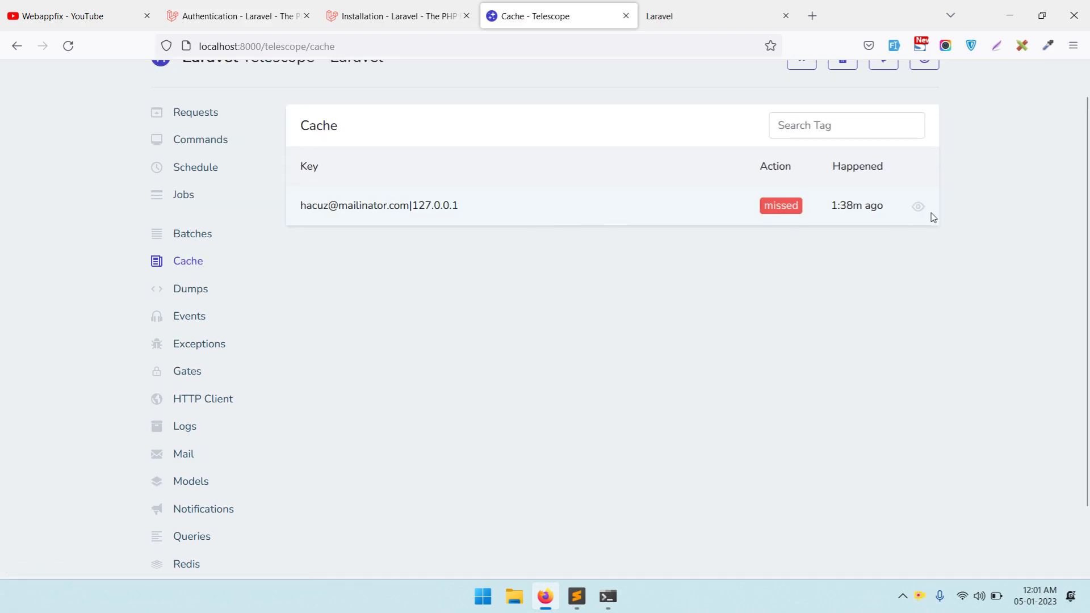
pyautogui.click(919, 207)
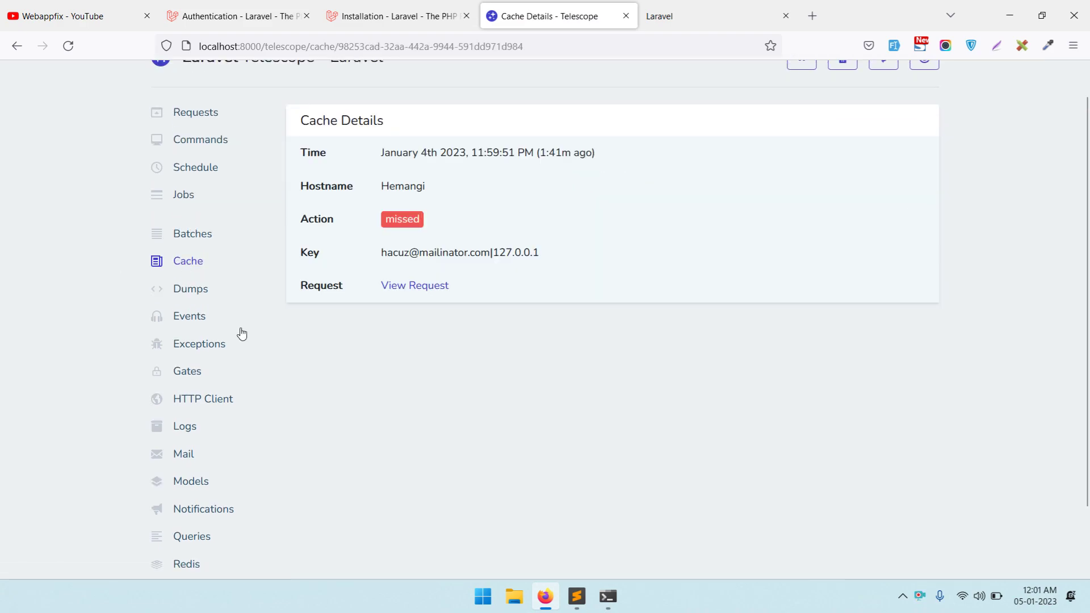
pyautogui.click(438, 287)
# - Check the empty Dumps, Events, Exceptions, Gates and HTTP Client pages
pyautogui.scroll(-8, 455, 272)
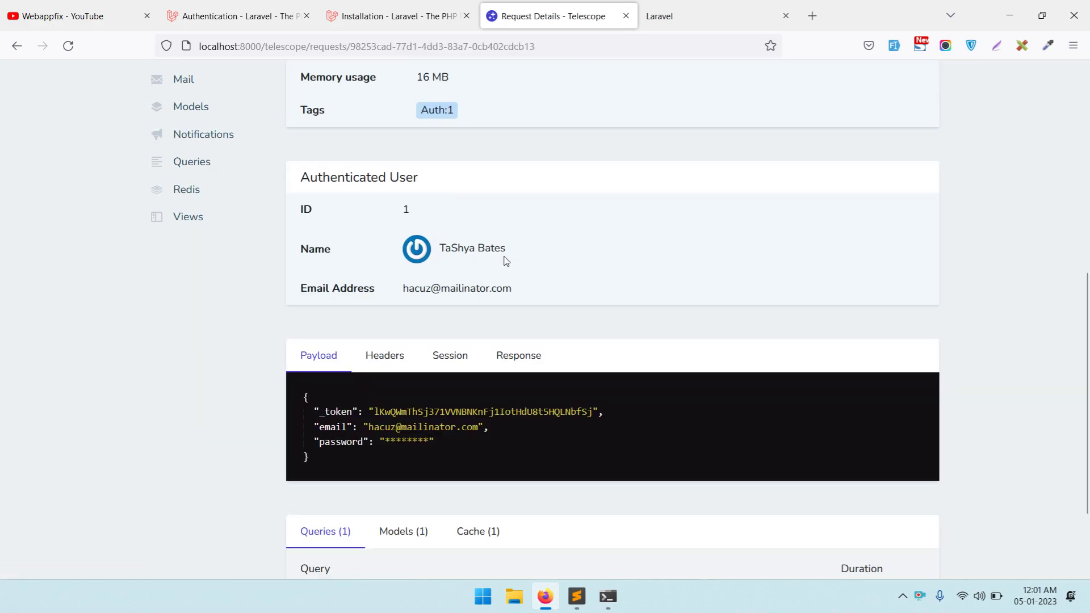
pyautogui.scroll(9, 443, 251)
pyautogui.scroll(-5, 221, 283)
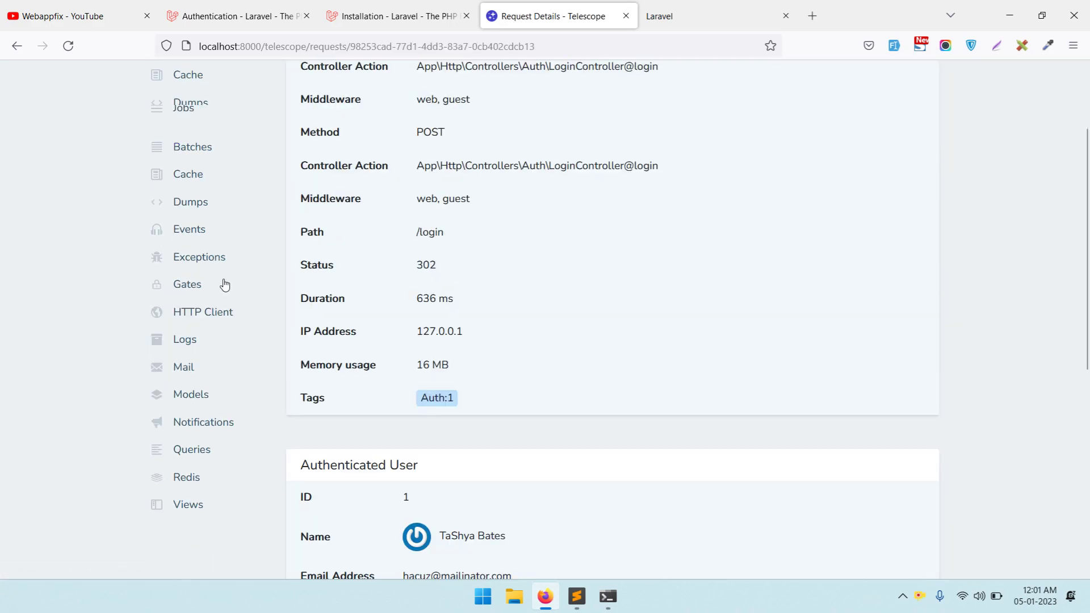
pyautogui.scroll(2, 182, 187)
pyautogui.click(190, 175)
pyautogui.click(186, 243)
pyautogui.click(211, 273)
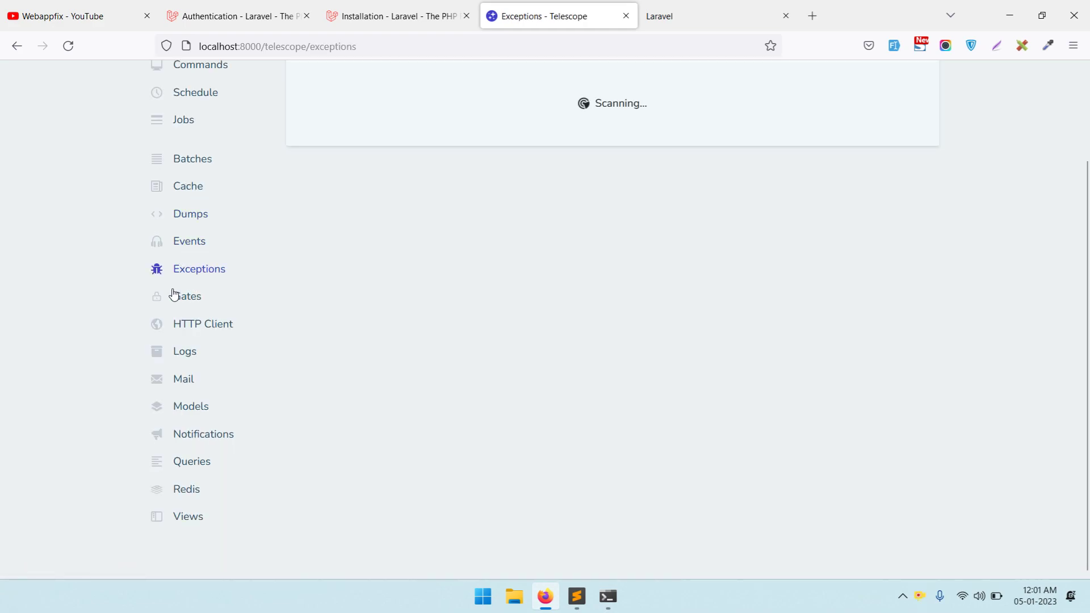
pyautogui.click(171, 298)
pyautogui.click(208, 332)
# - Check Logs and Mail, then list the App\Models\User entries on the Models page
pyautogui.scroll(2, 362, 301)
pyautogui.scroll(-2, 362, 301)
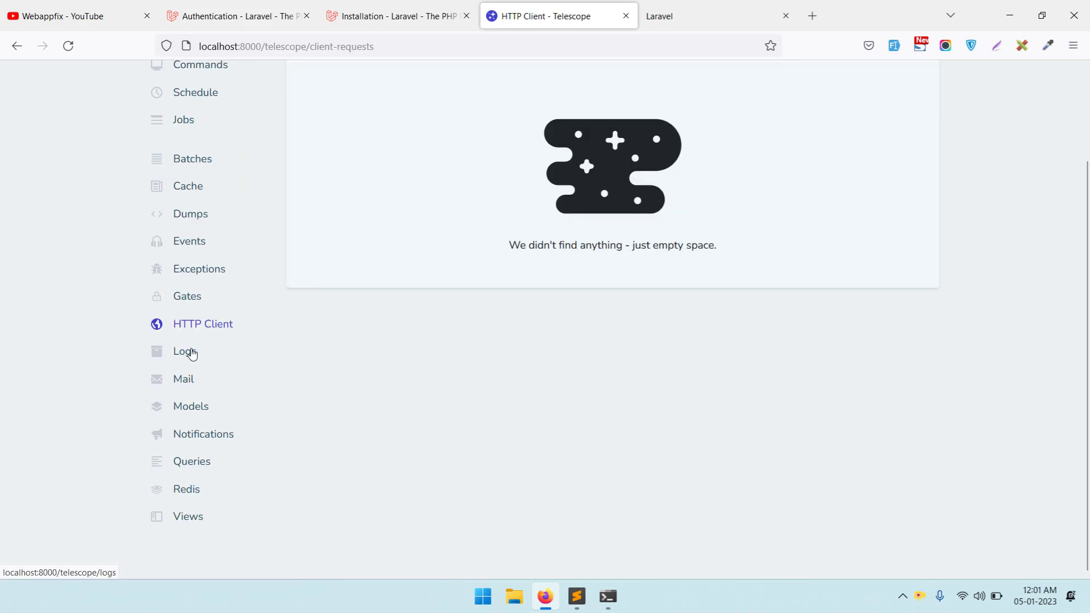
pyautogui.click(192, 353)
pyautogui.scroll(-2, 350, 261)
pyautogui.click(192, 379)
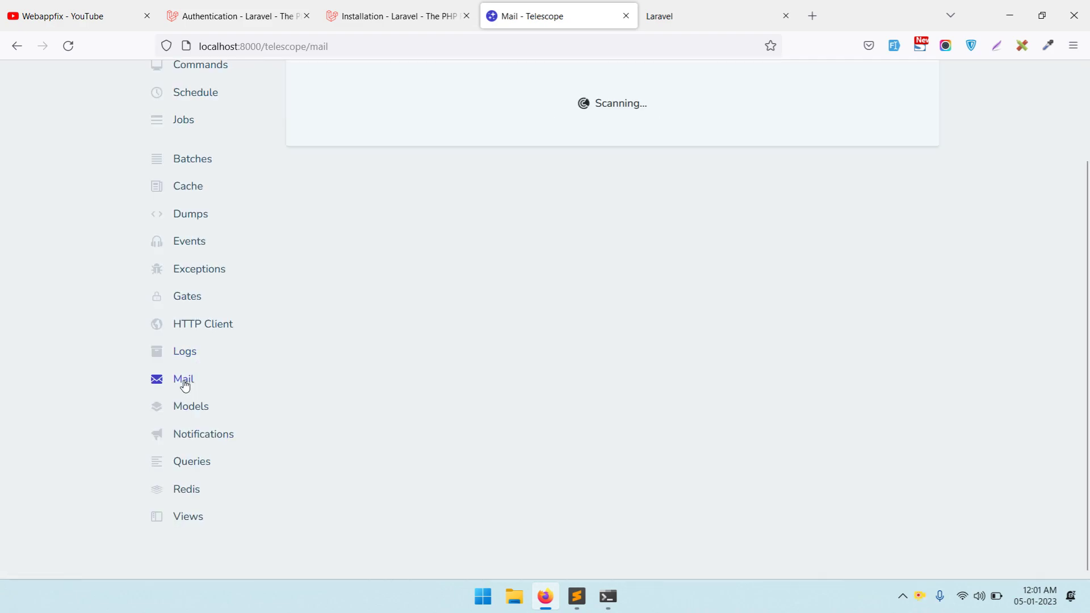
pyautogui.click(191, 410)
pyautogui.scroll(-2, 371, 347)
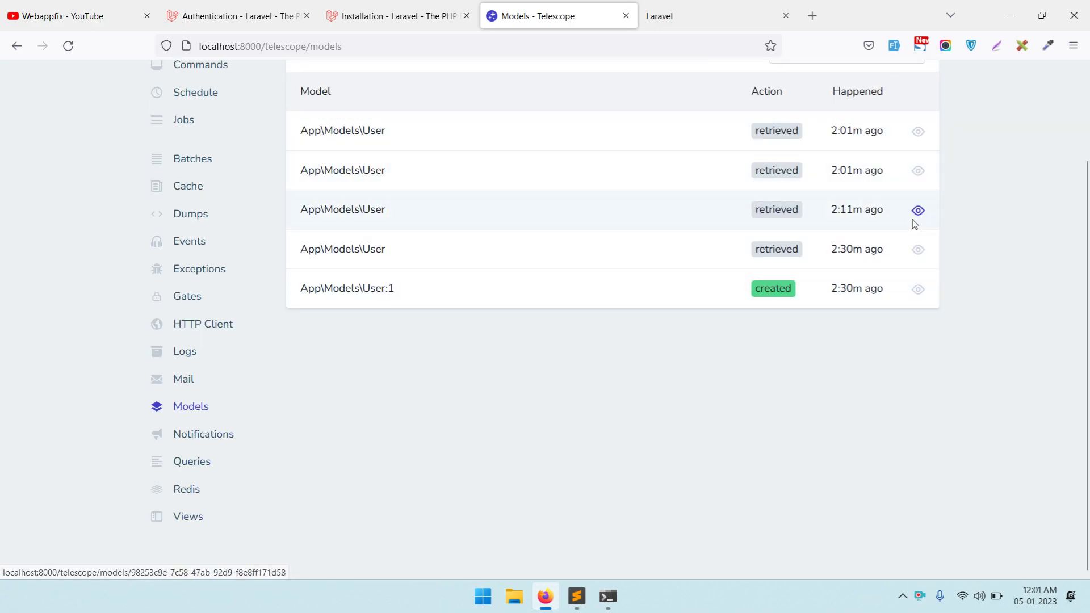
# - Inspect the created User:1 model entry, then return to the Models list
pyautogui.click(920, 288)
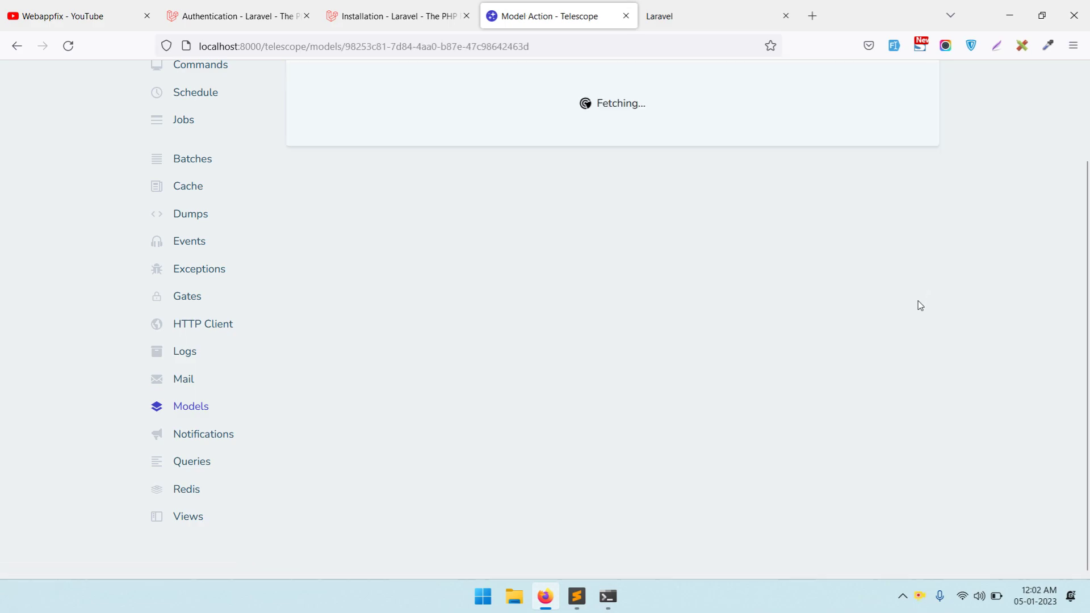
pyautogui.scroll(2, 433, 223)
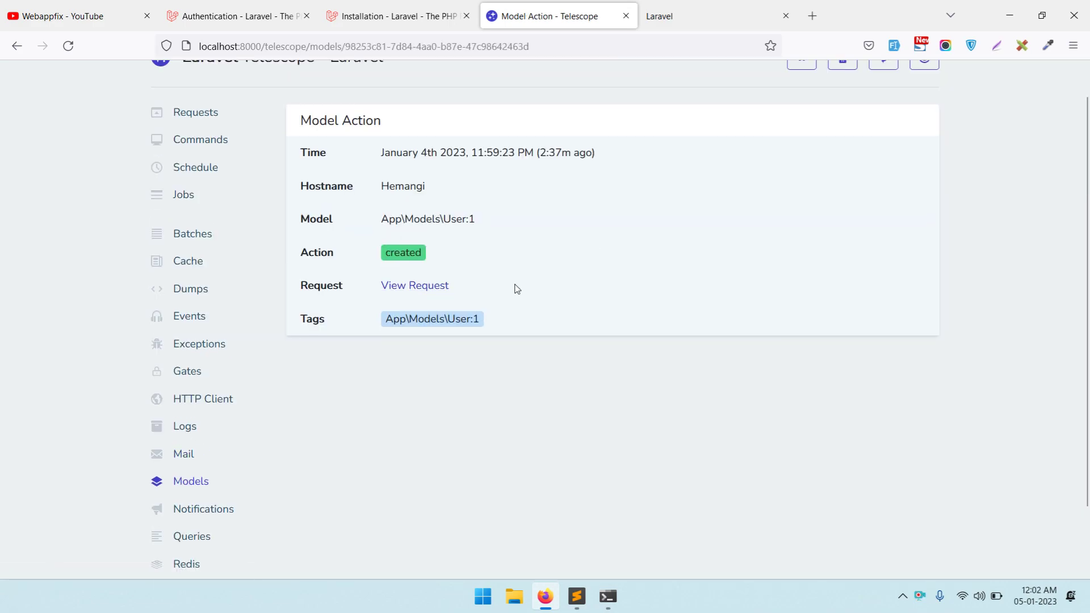
pyautogui.click(185, 482)
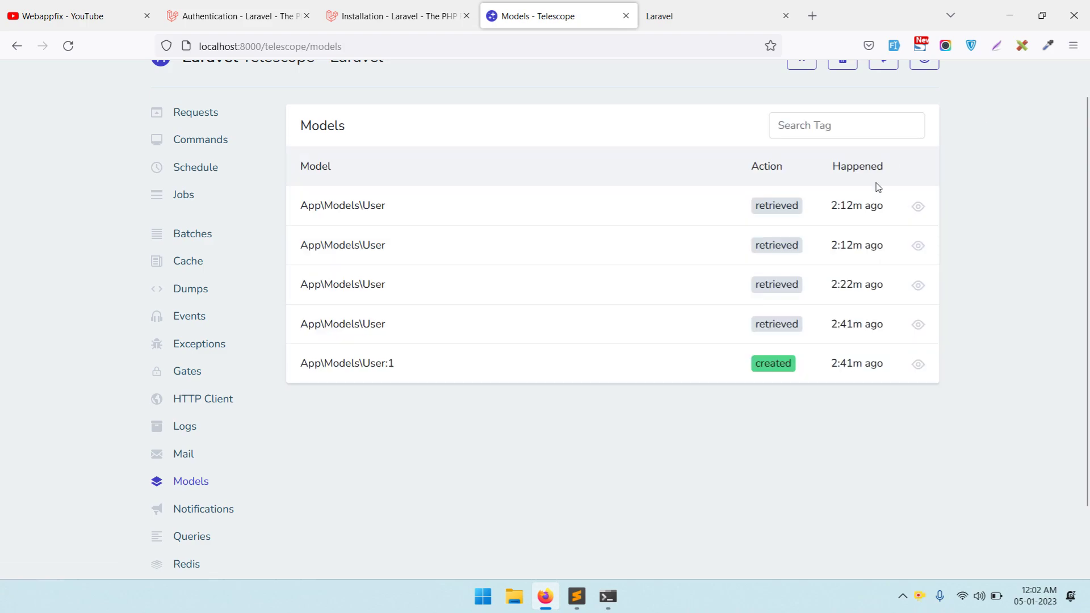
# - Inspect the latest User retrieval entry, then show the empty Notifications page
pyautogui.click(917, 208)
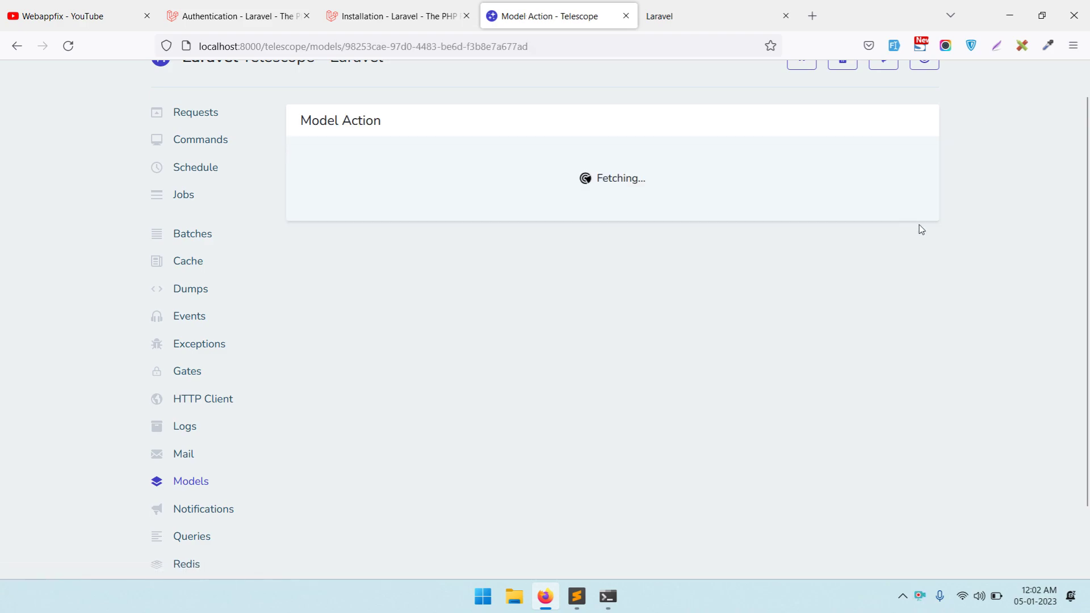
pyautogui.scroll(-2, 671, 220)
pyautogui.scroll(3, 475, 224)
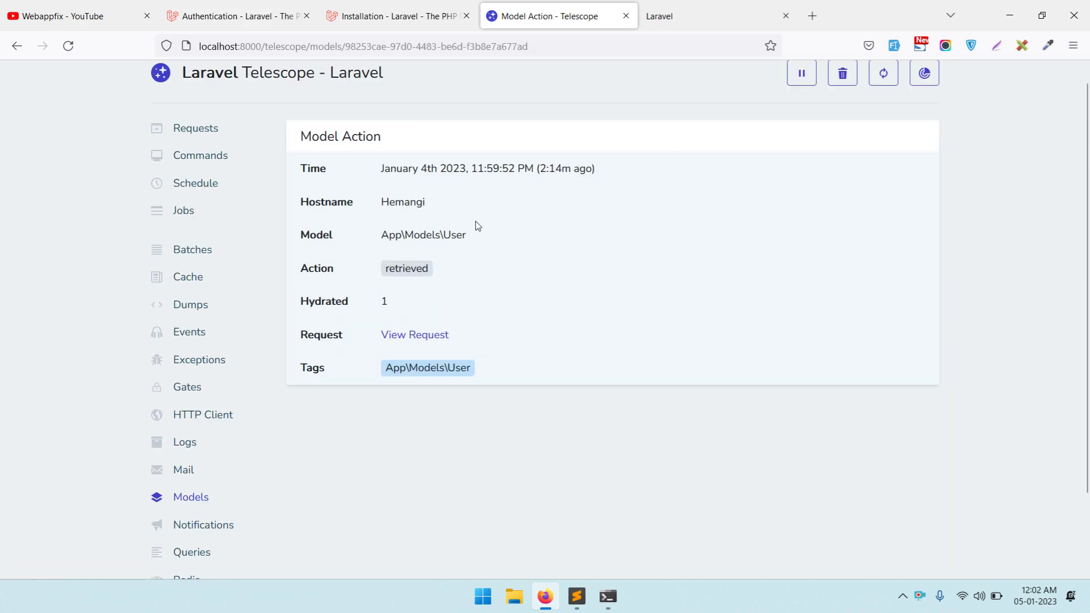
pyautogui.scroll(-3, 369, 318)
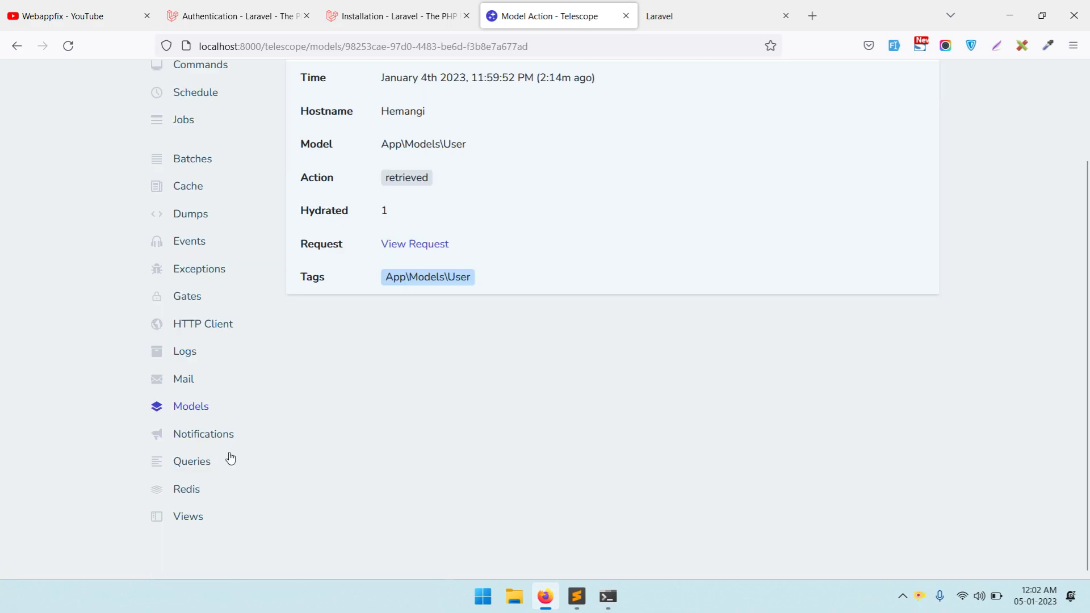
pyautogui.click(216, 435)
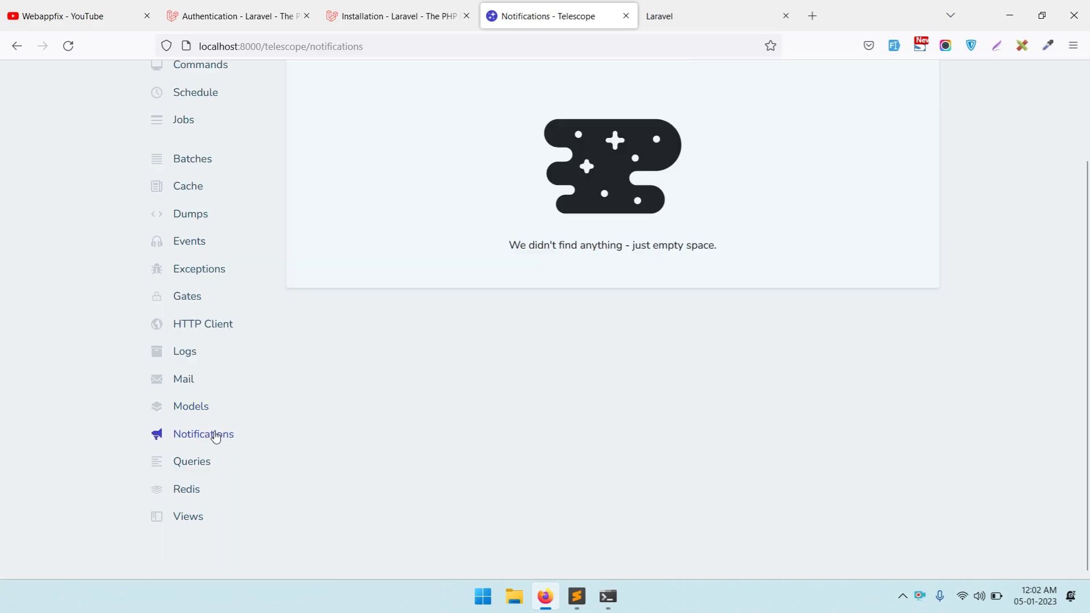
# - Open the Queries list, briefly switching to the app's logged-in dashboard and back
pyautogui.click(183, 461)
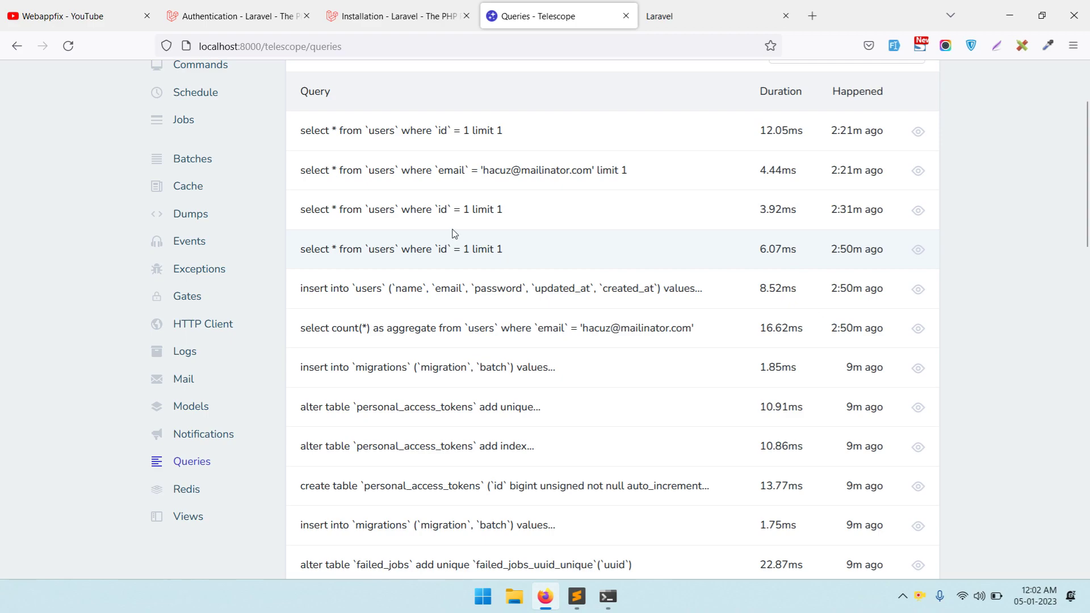
pyautogui.scroll(3, 565, 252)
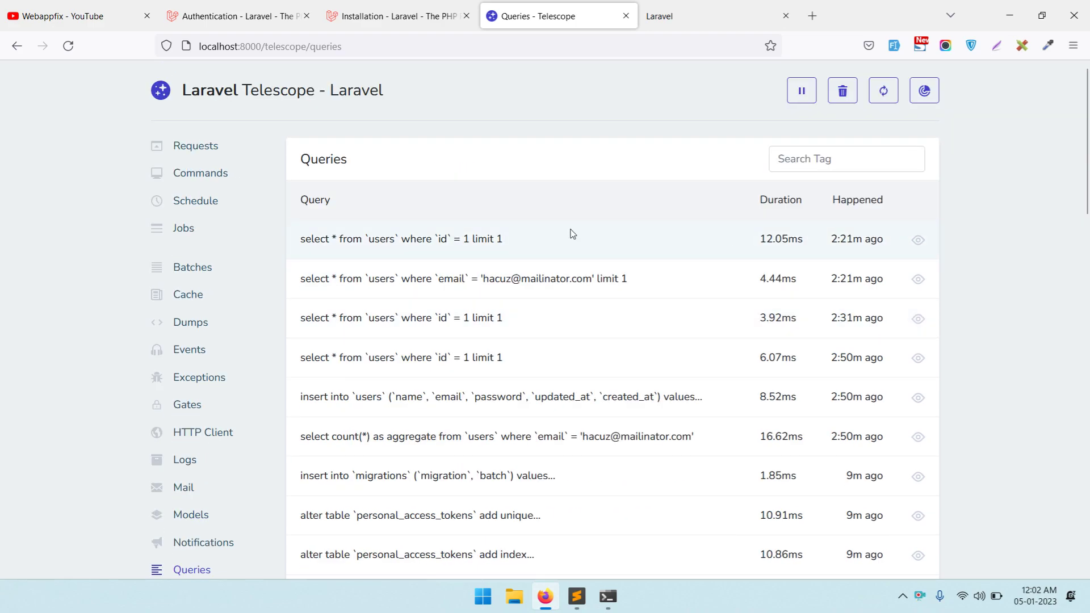
pyautogui.click(720, 11)
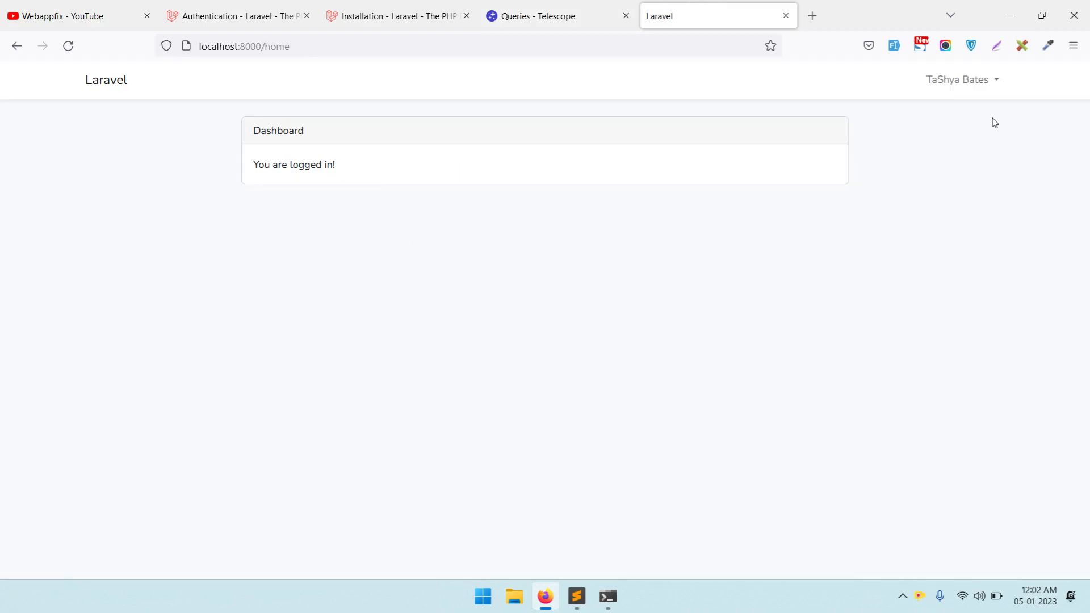
pyautogui.click(548, 5)
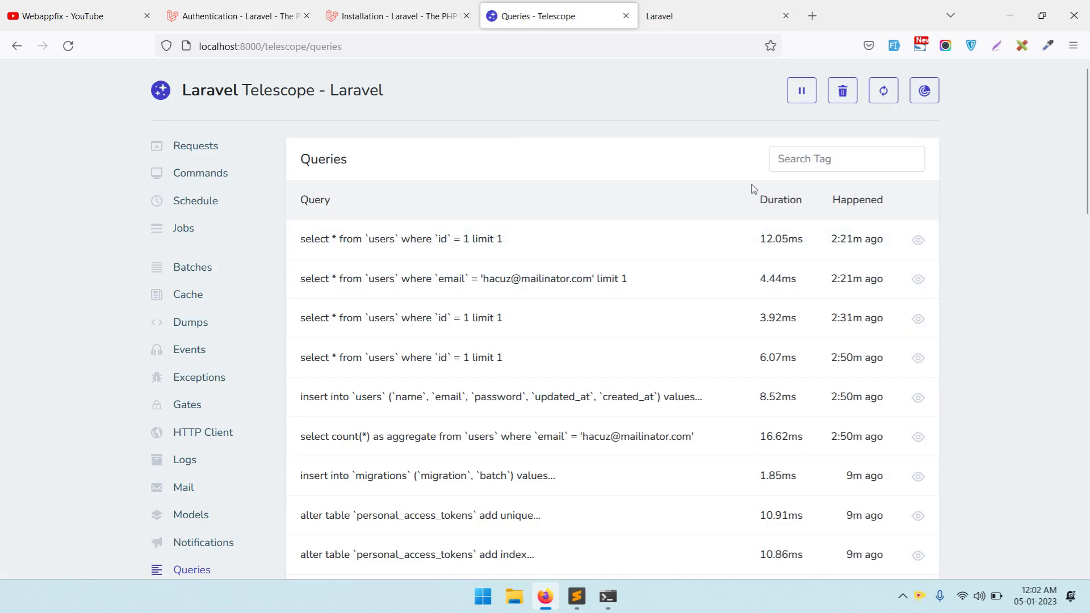
# - Review query durations and the insert into users query, then open the empty Redis page
pyautogui.moveTo(747, 217); pyautogui.dragTo(837, 212)
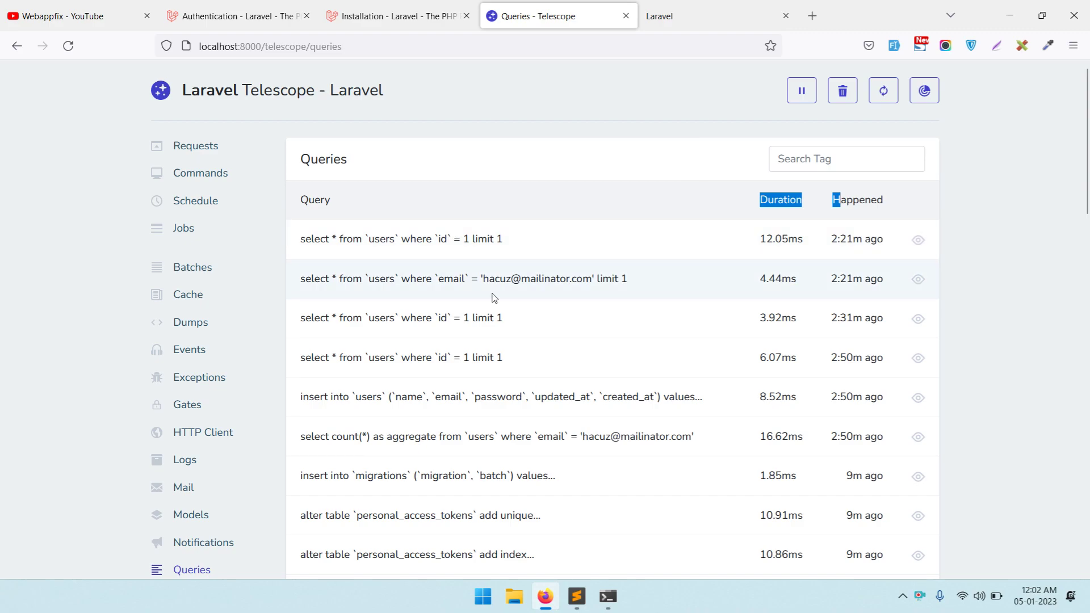
pyautogui.scroll(-3, 588, 257)
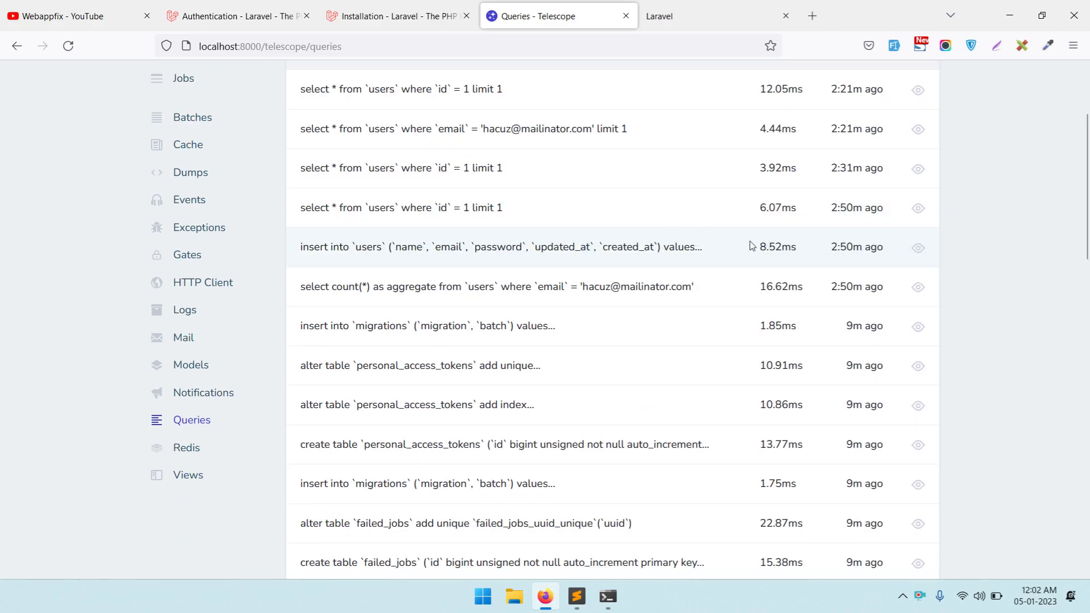
pyautogui.moveTo(725, 255); pyautogui.dragTo(287, 236)
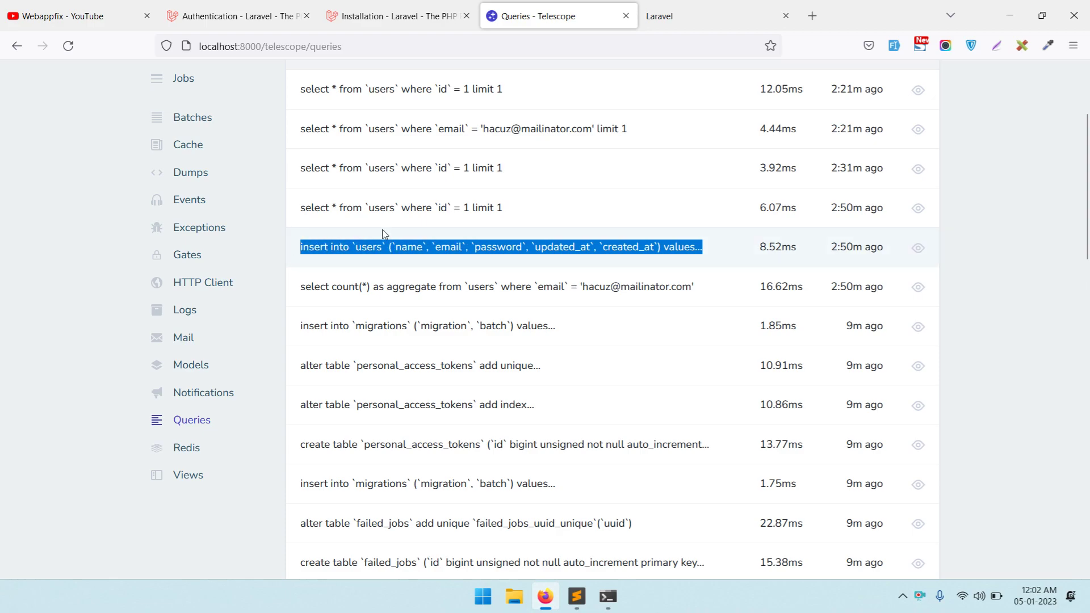
pyautogui.scroll(3, 588, 204)
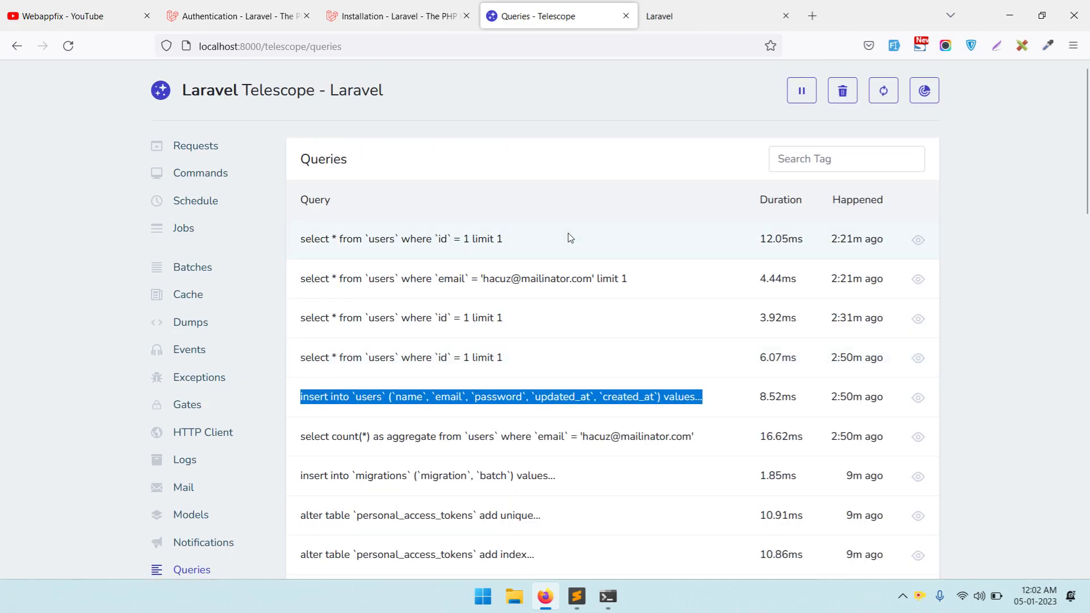
pyautogui.scroll(-4, 394, 397)
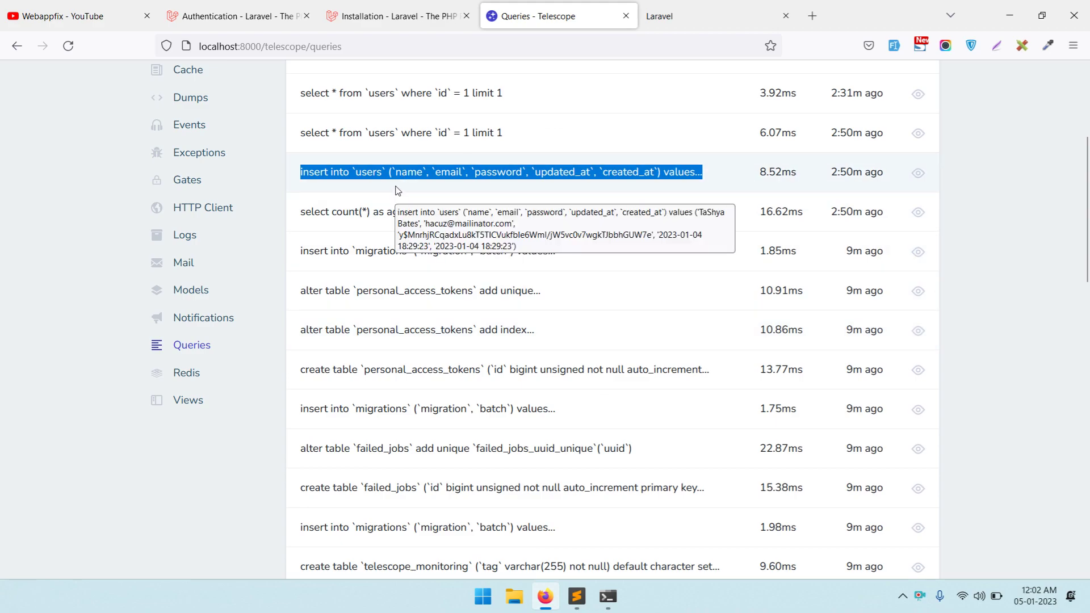
pyautogui.scroll(4, 518, 237)
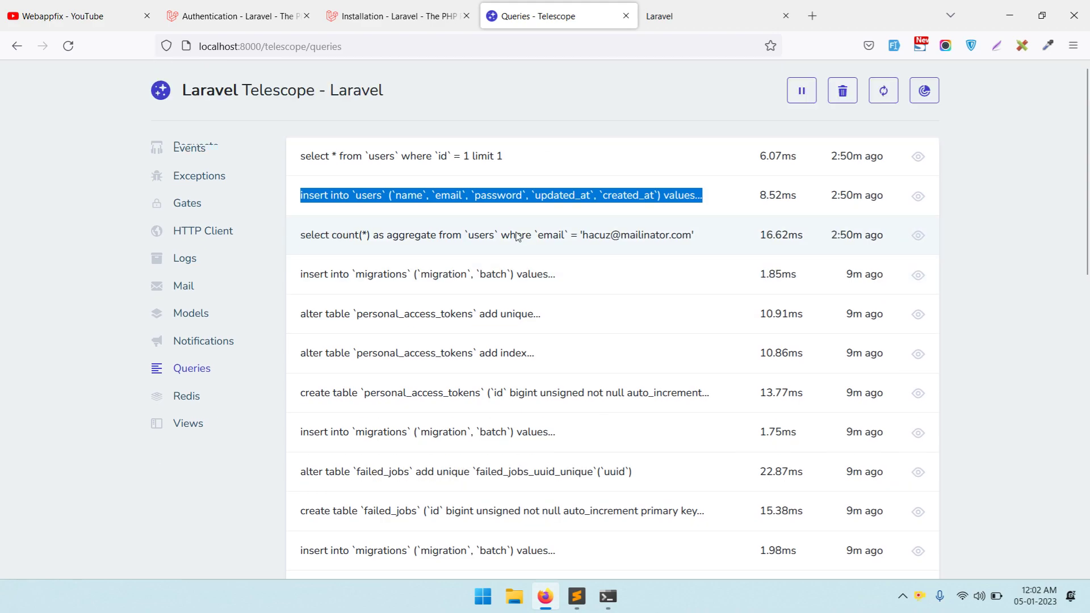
pyautogui.scroll(-3, 300, 181)
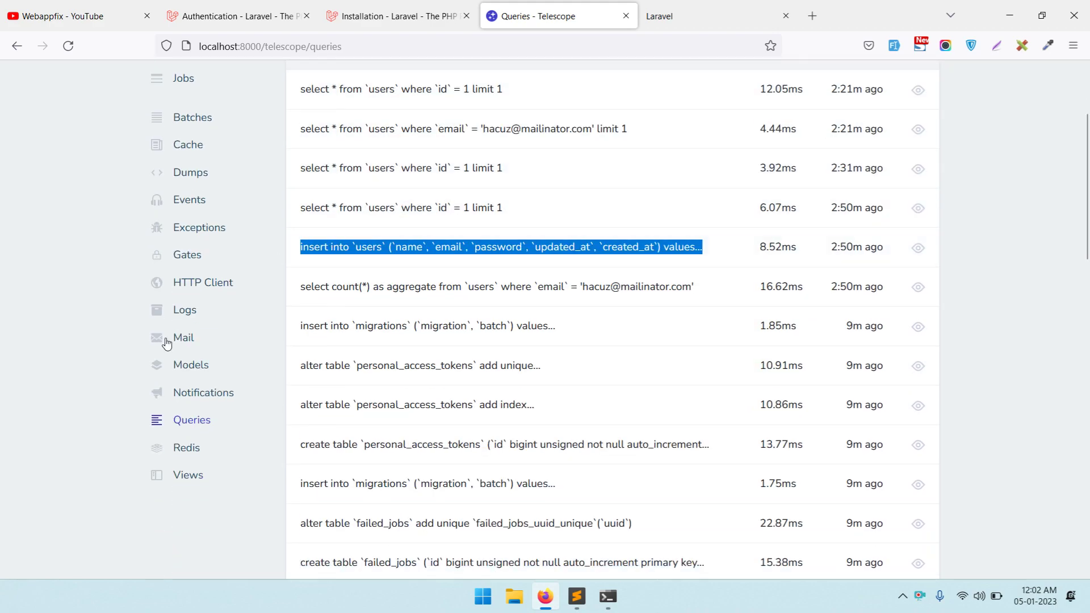
pyautogui.click(198, 452)
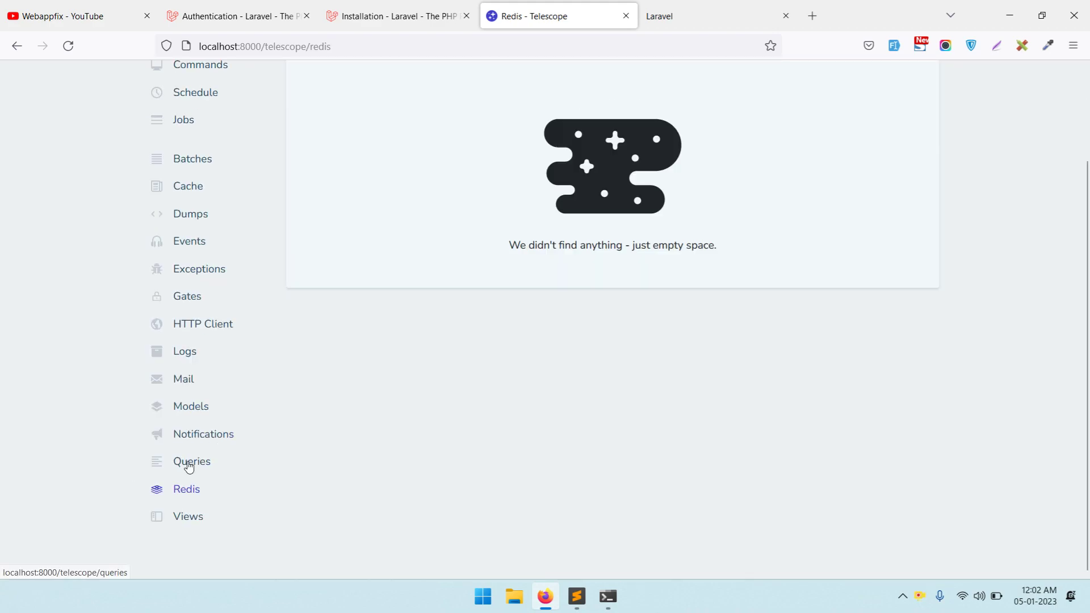
# - List the rendered views, inspect the first layouts.app view for user 1, then return to Requests
pyautogui.click(198, 517)
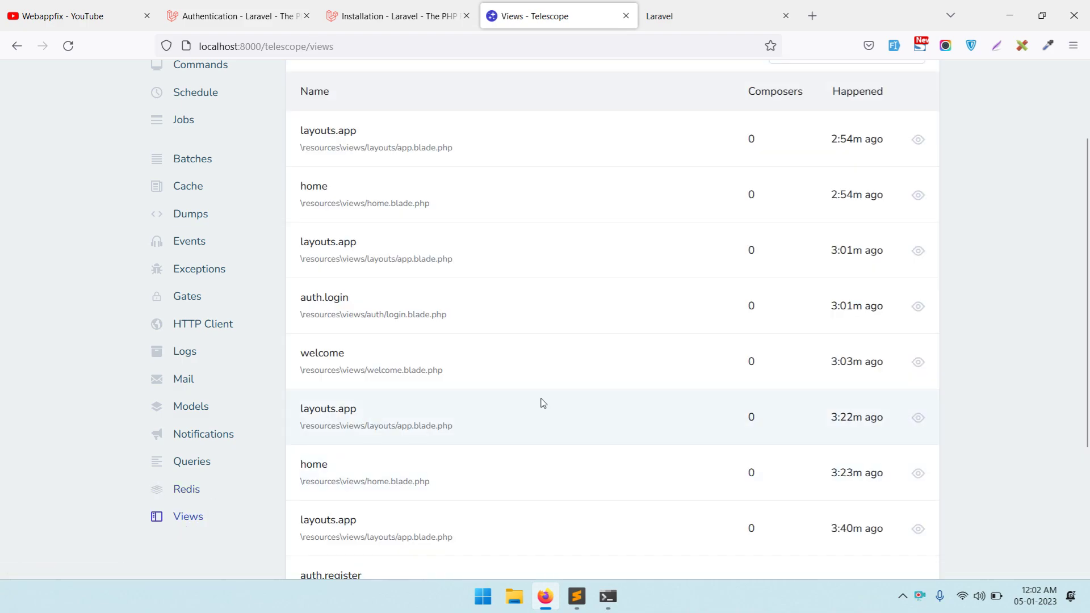
pyautogui.scroll(-6, 731, 335)
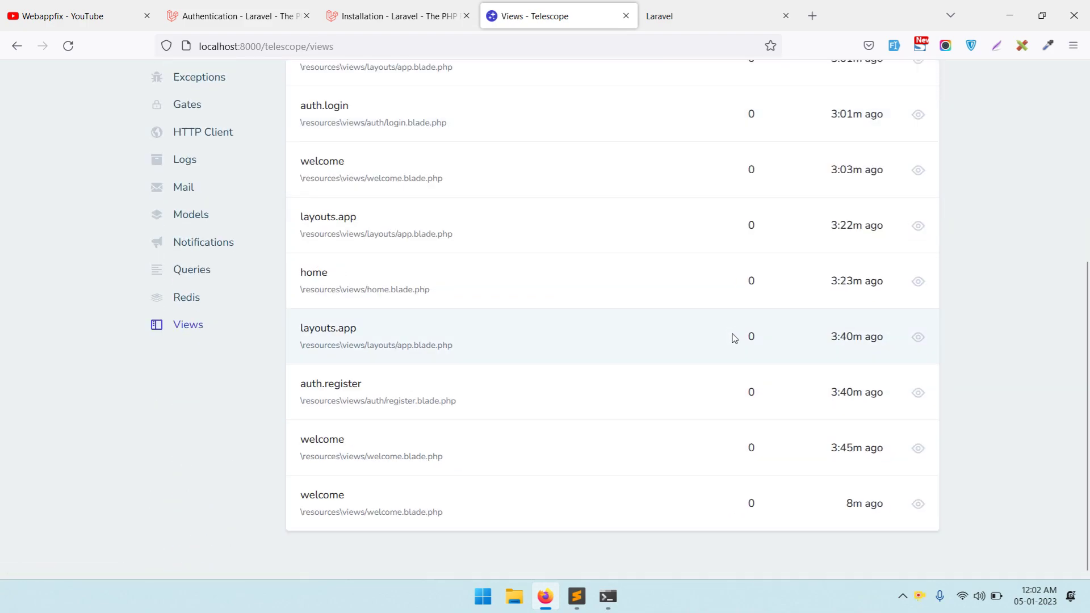
pyautogui.scroll(5, 708, 346)
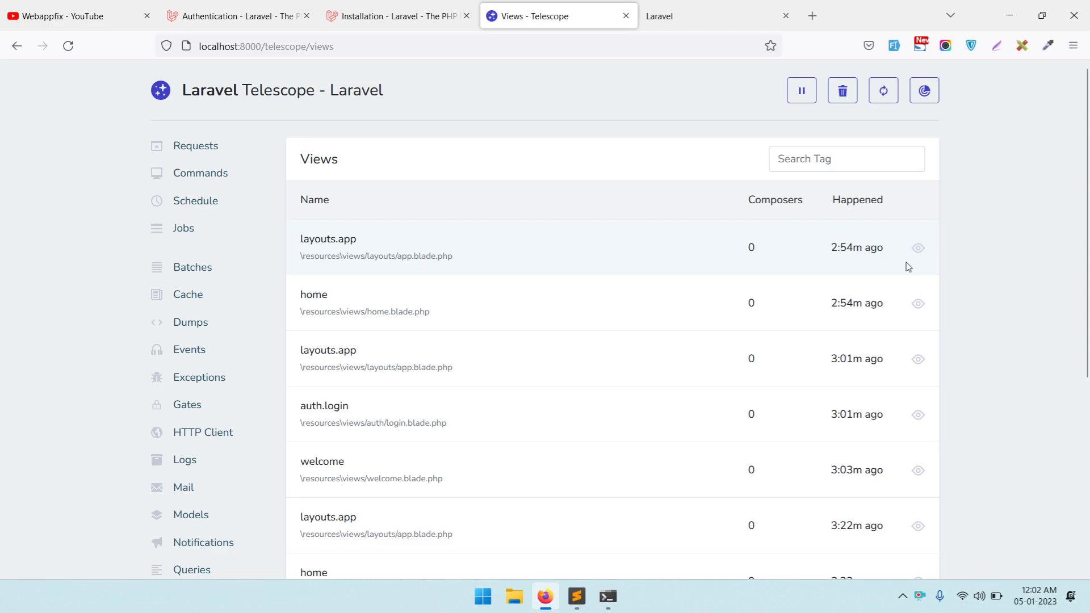
pyautogui.click(915, 248)
pyautogui.scroll(-3, 551, 295)
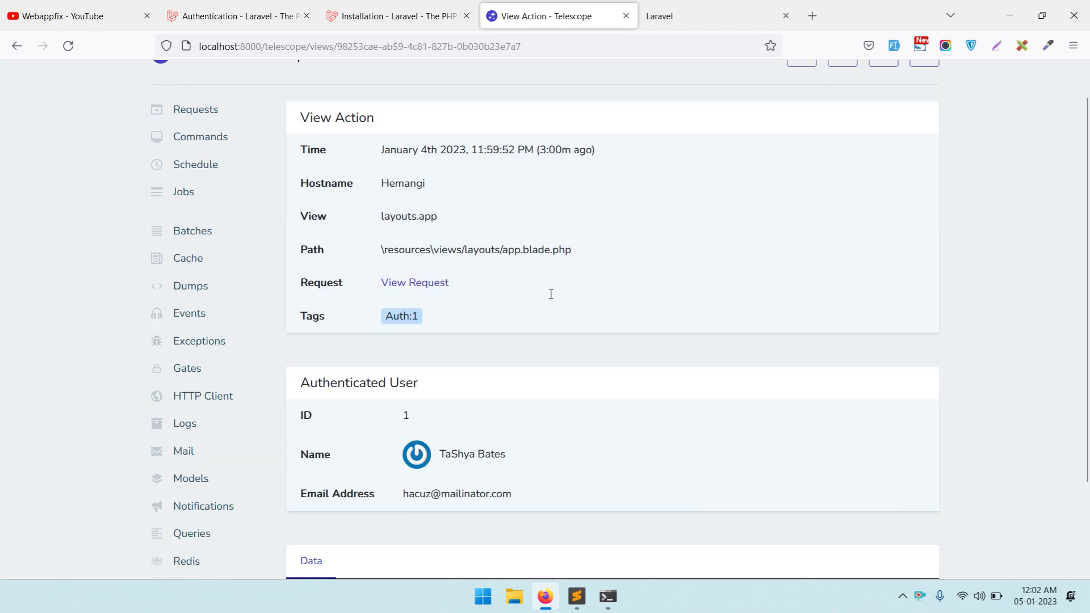
pyautogui.scroll(3, 668, 243)
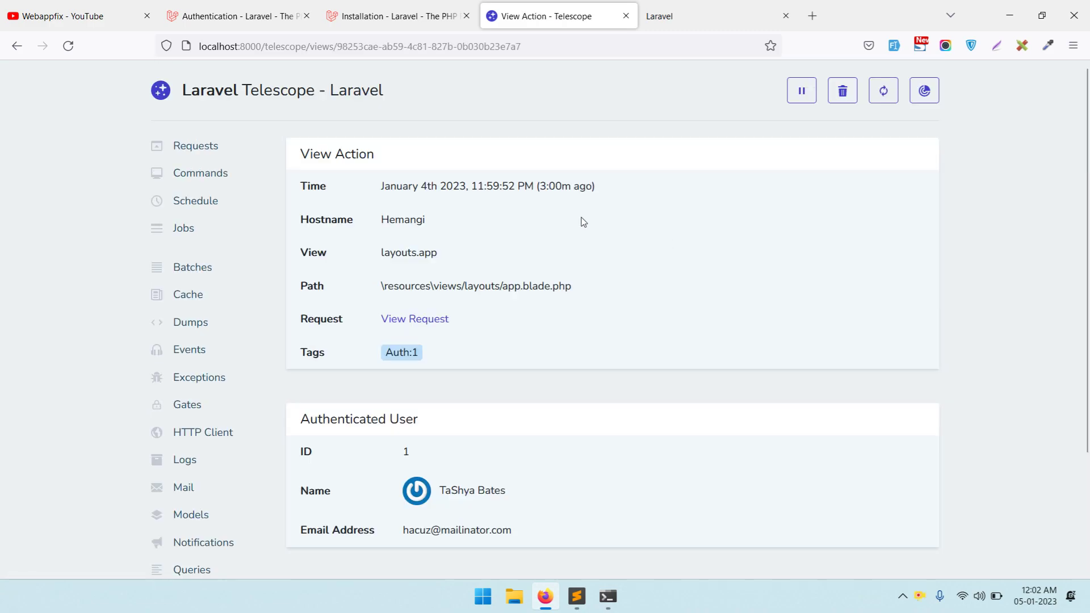
pyautogui.click(178, 147)
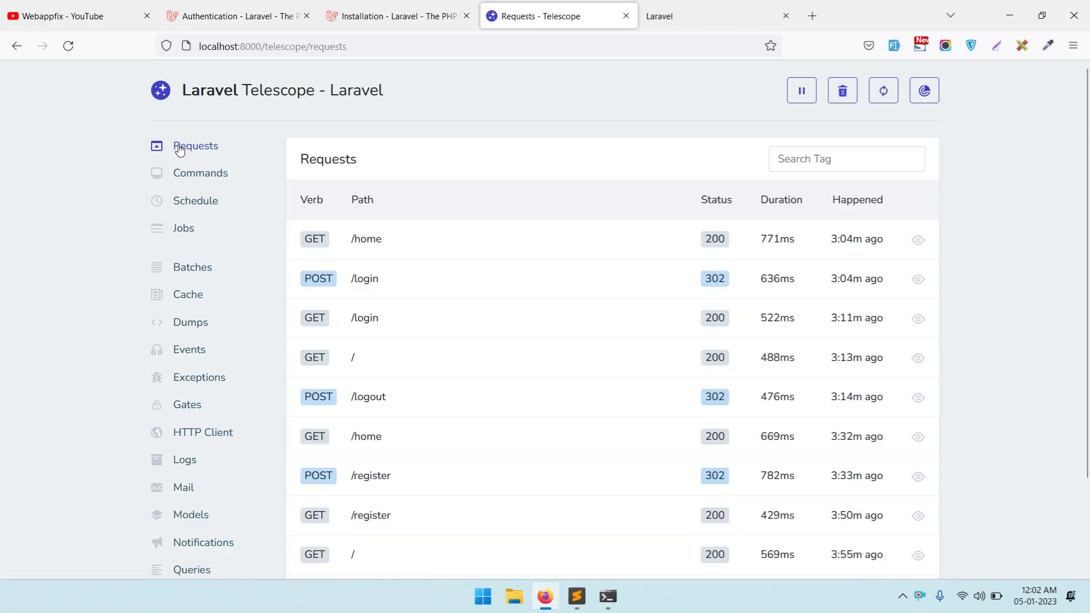
pyautogui.scroll(-2, 475, 166)
pyautogui.scroll(2, 333, 207)
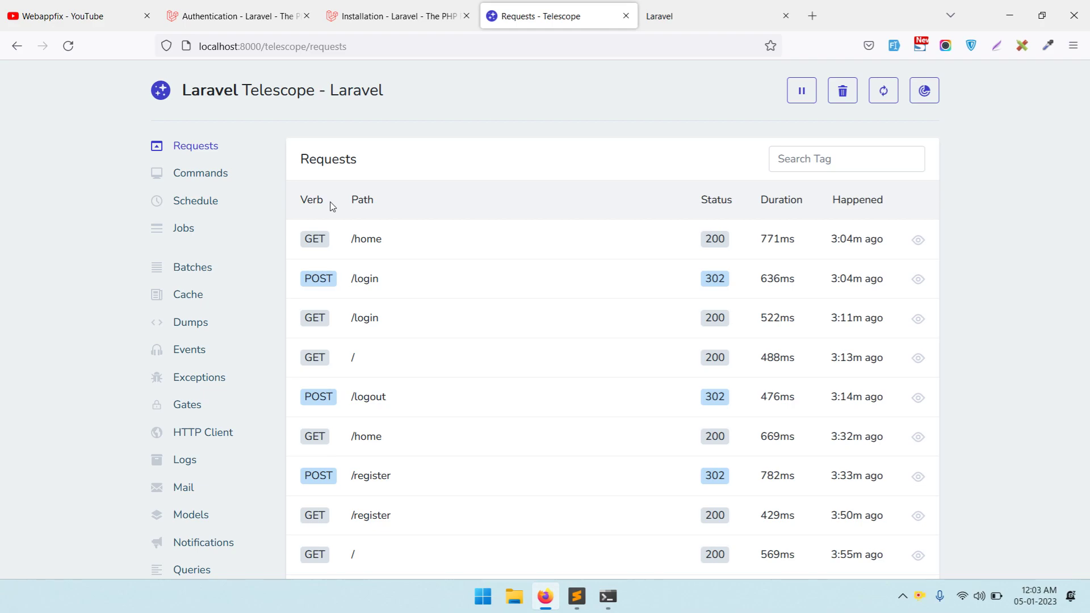
pyautogui.click(204, 16)
pyautogui.click(378, 8)
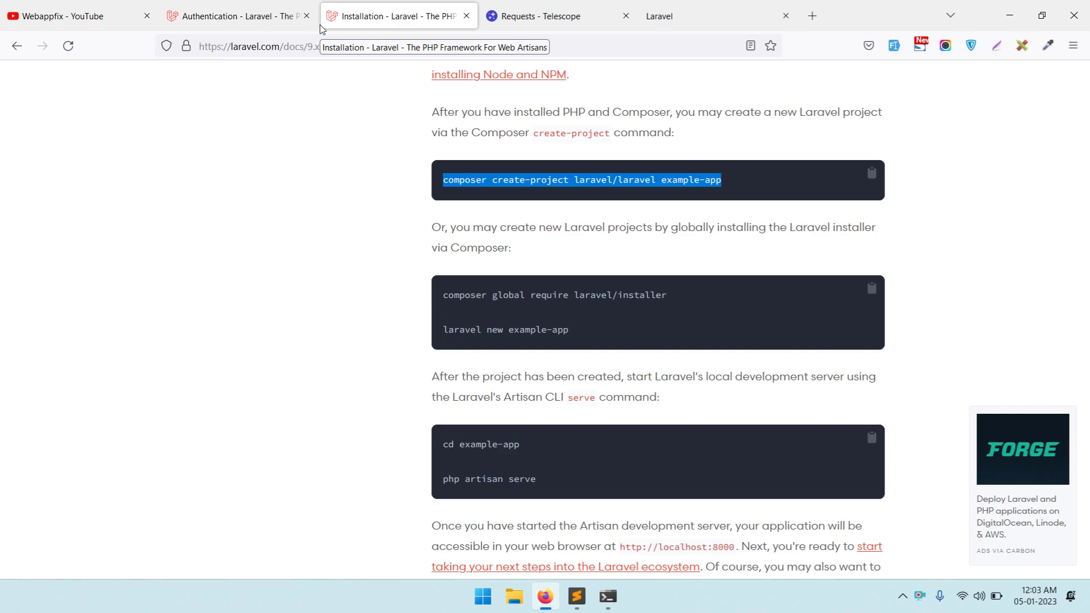
pyautogui.click(597, 6)
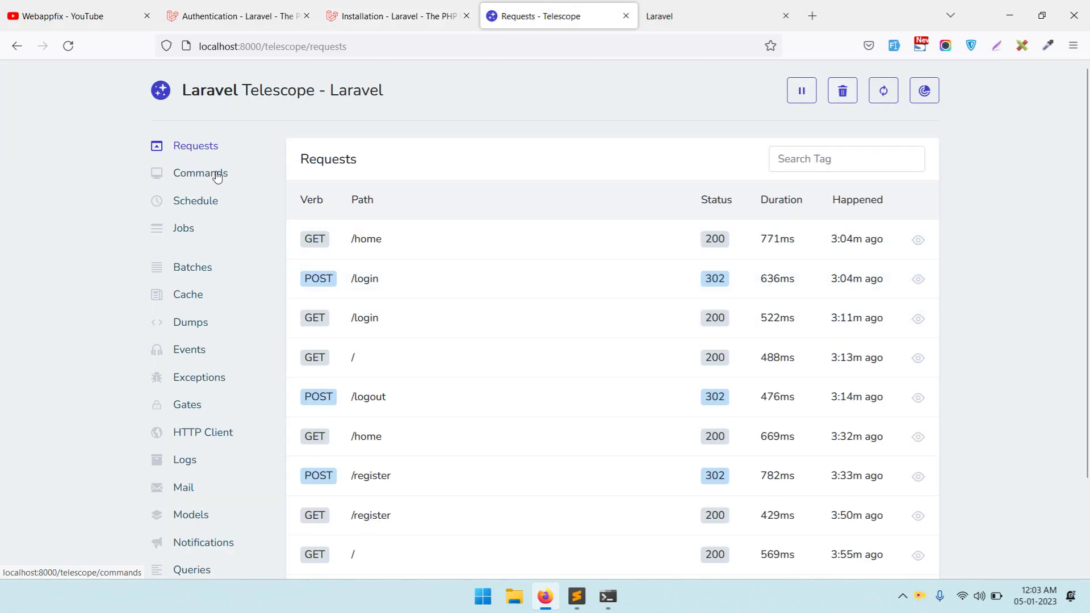
pyautogui.scroll(-2, 701, 272)
pyautogui.scroll(2, 608, 306)
# - Open tag monitoring and cancel the Monitor New Tag prompt, leaving no tags monitored
pyautogui.click(924, 98)
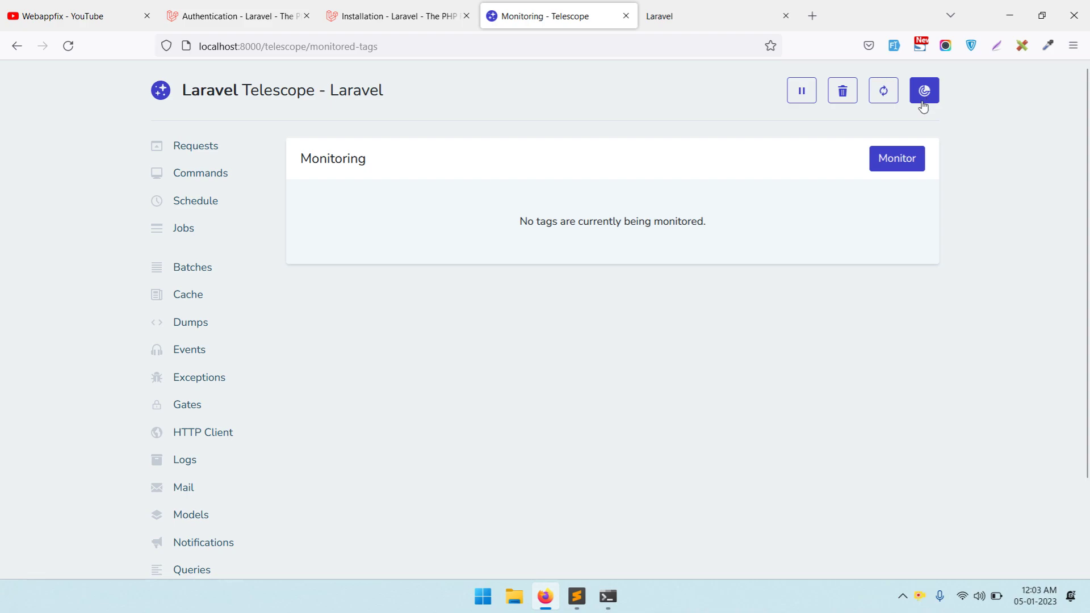
pyautogui.click(898, 170)
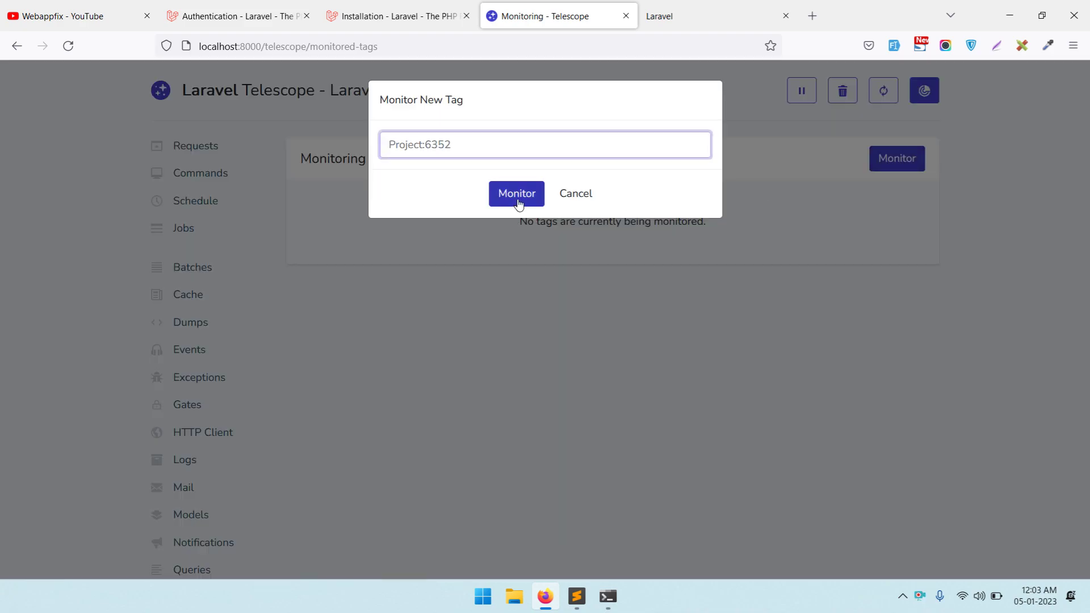
pyautogui.click(516, 195)
pyautogui.moveTo(449, 245); pyautogui.dragTo(671, 274)
pyautogui.rightClick(642, 314)
pyautogui.click(484, 332)
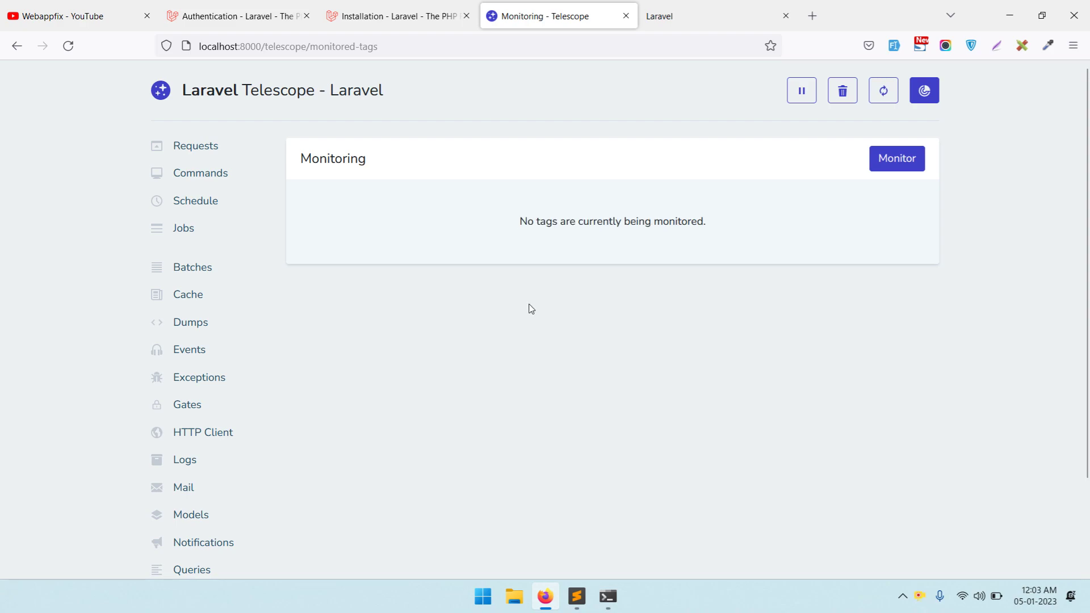
# - Go back to Requests and scroll through the ten recorded requests, topped by GET /home
pyautogui.click(190, 158)
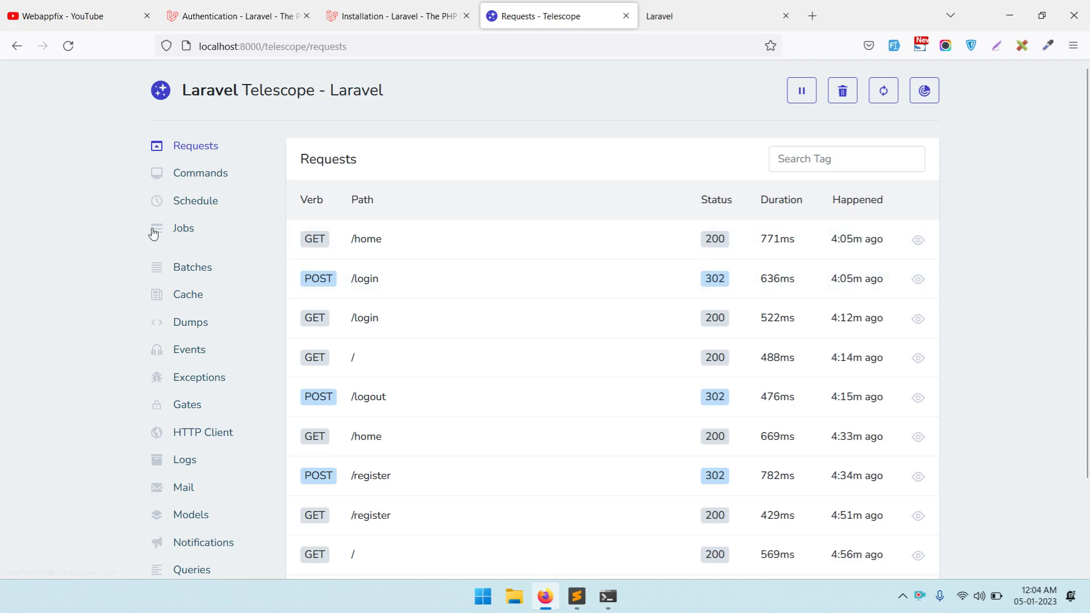
pyautogui.scroll(-3, 153, 227)
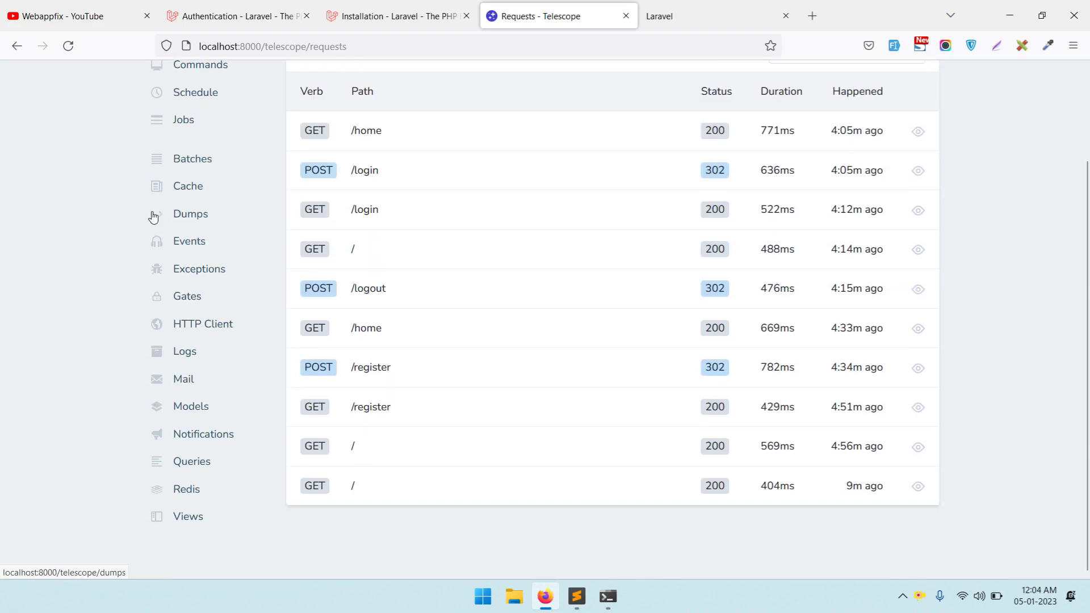
pyautogui.scroll(3, 396, 260)
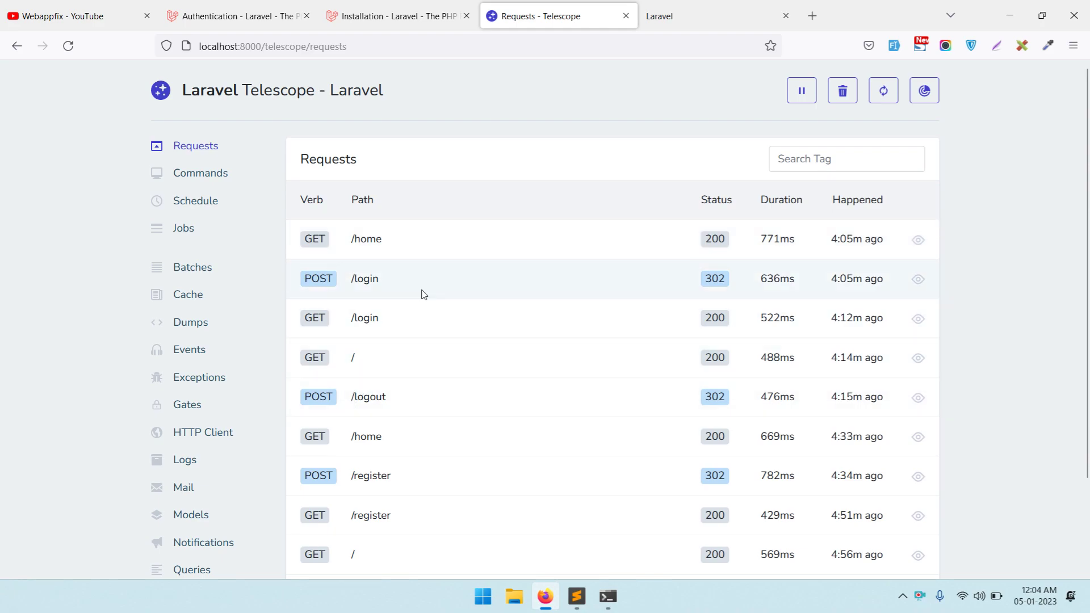
pyautogui.scroll(-3, 434, 278)
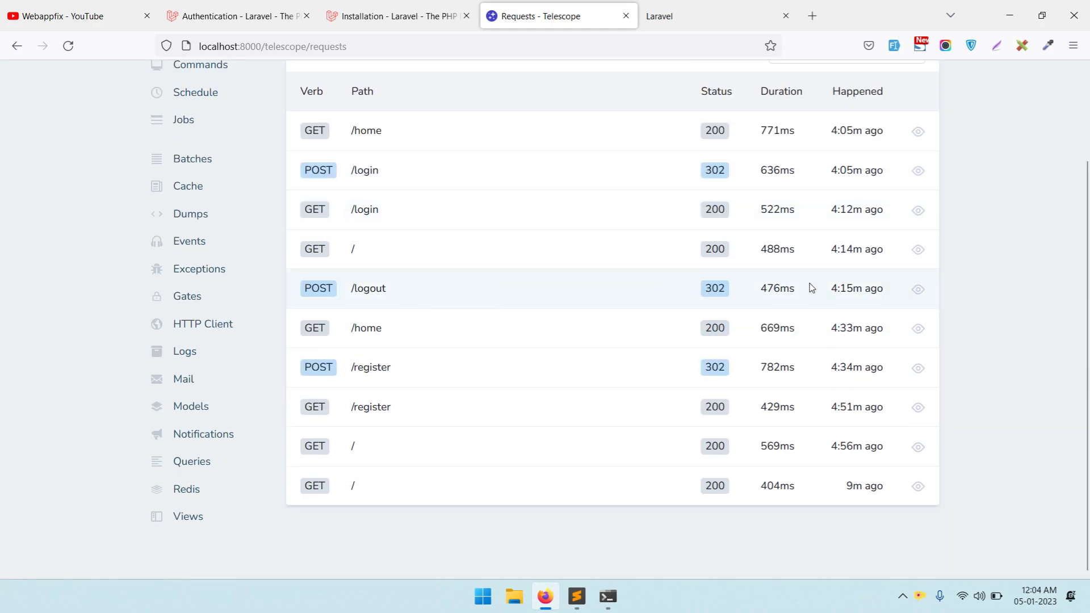
pyautogui.scroll(3, 951, 289)
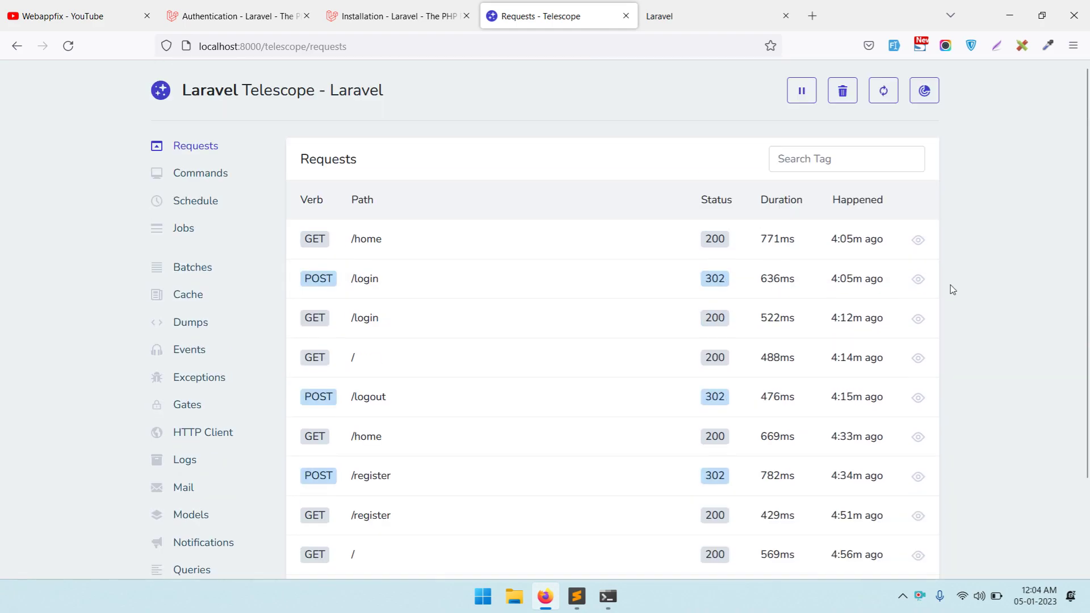